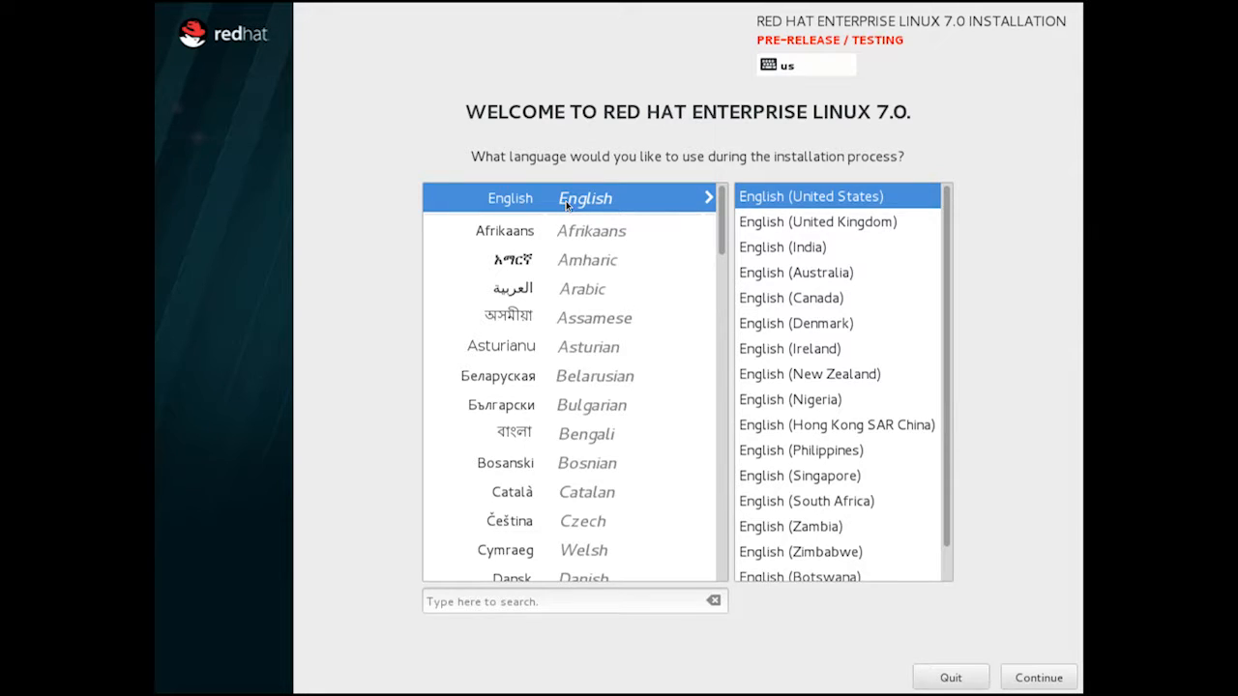
# Choose English (United Kingdom) as the installation language and continue.
pyautogui.click(793, 213)
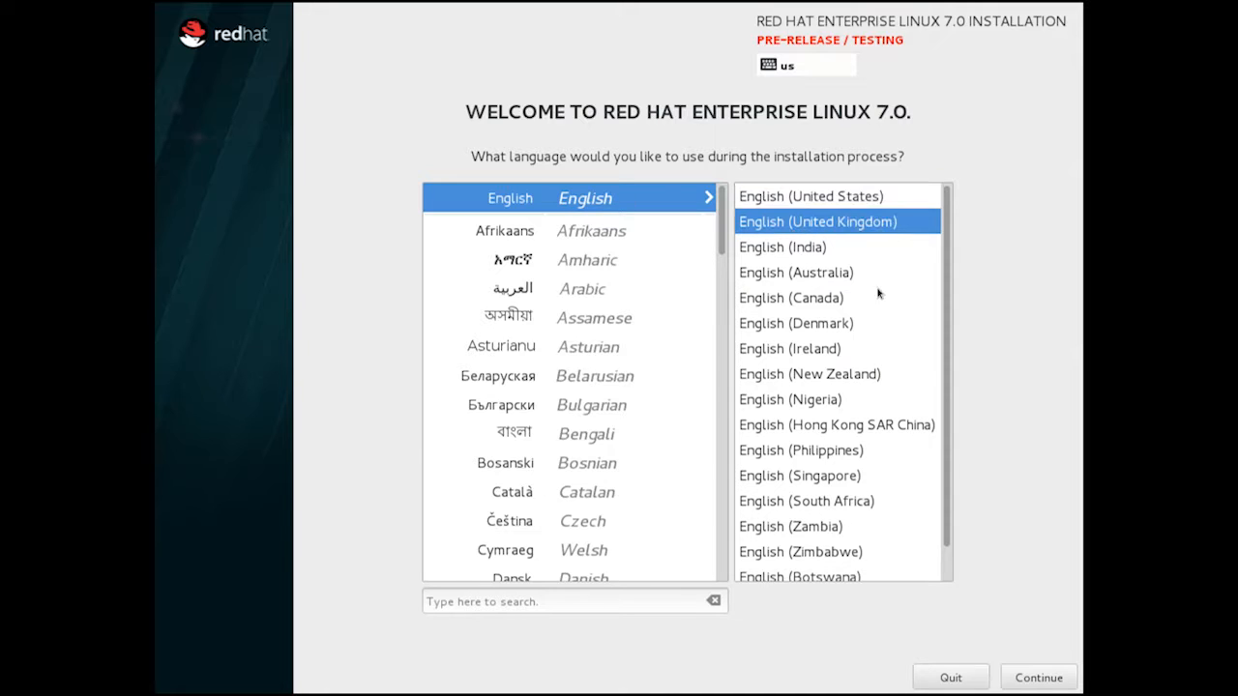
pyautogui.click(1040, 682)
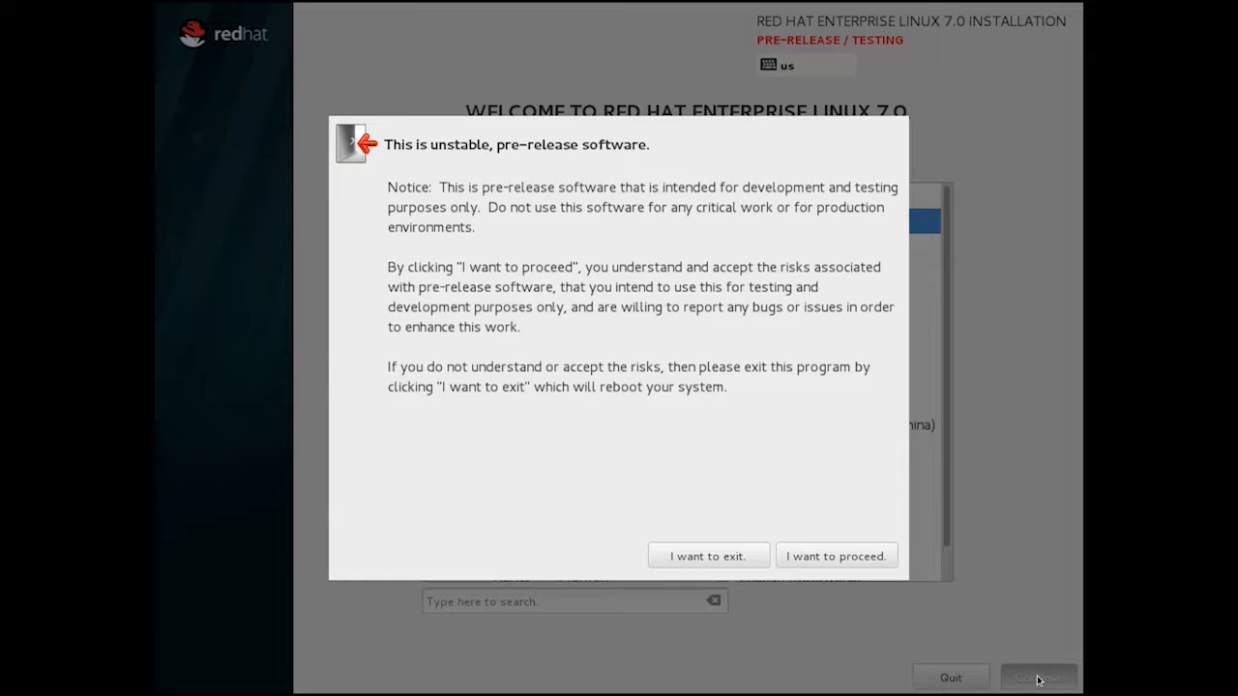
# Accept the pre-release software warning and proceed to the Installation Summary.
pyautogui.click(840, 558)
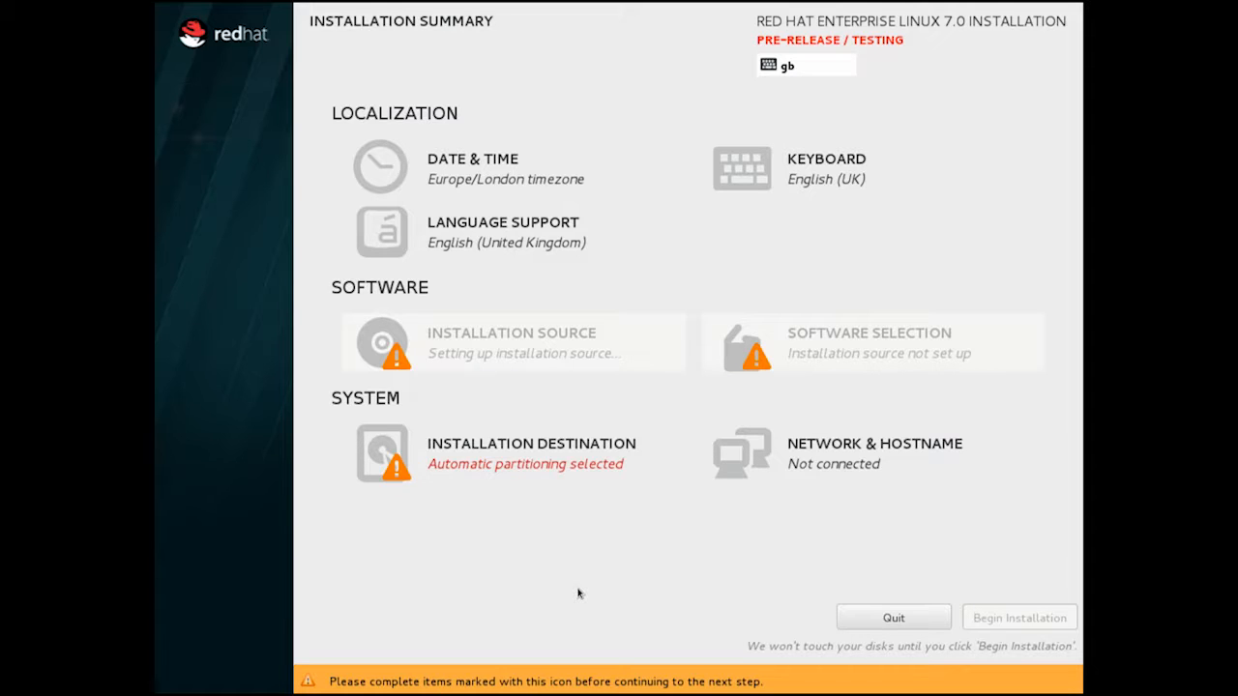
# Change the hostname to mflitter.usersys in Network & Hostname.
pyautogui.click(838, 453)
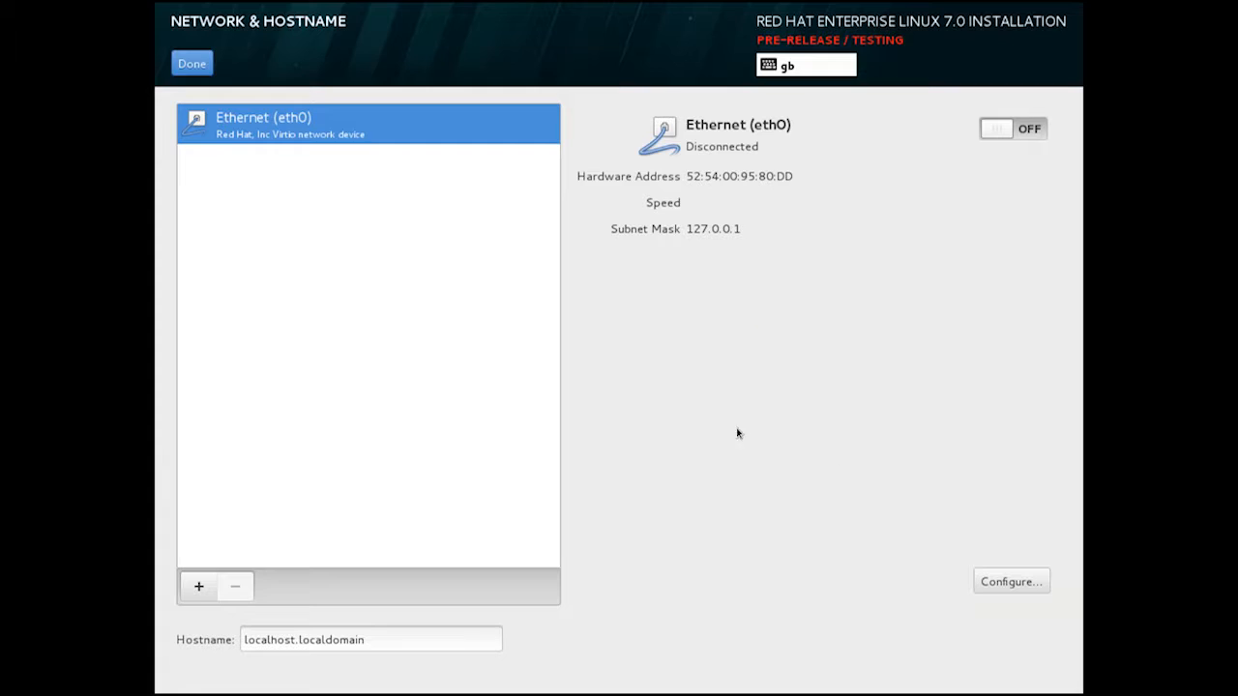
pyautogui.tripleClick(469, 640)
pyautogui.write('mf')
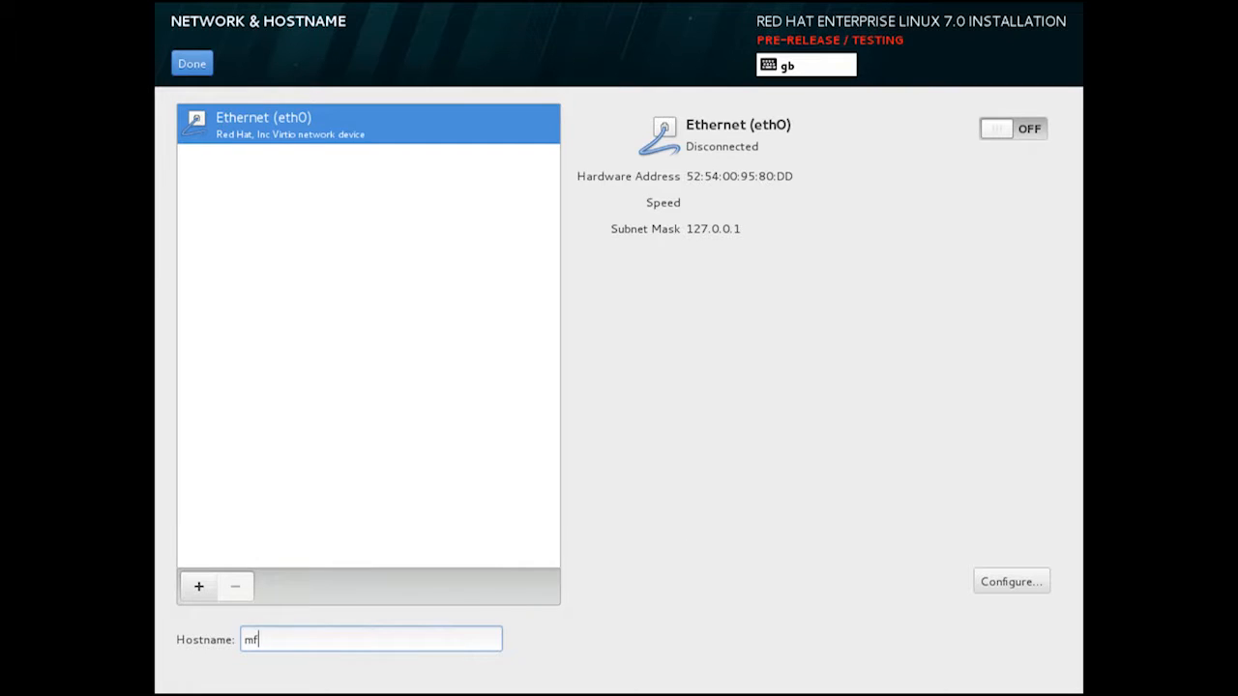
pyautogui.write('litter.usersys')
# Make eth0 connect automatically when available and save the connection settings.
pyautogui.click(1027, 590)
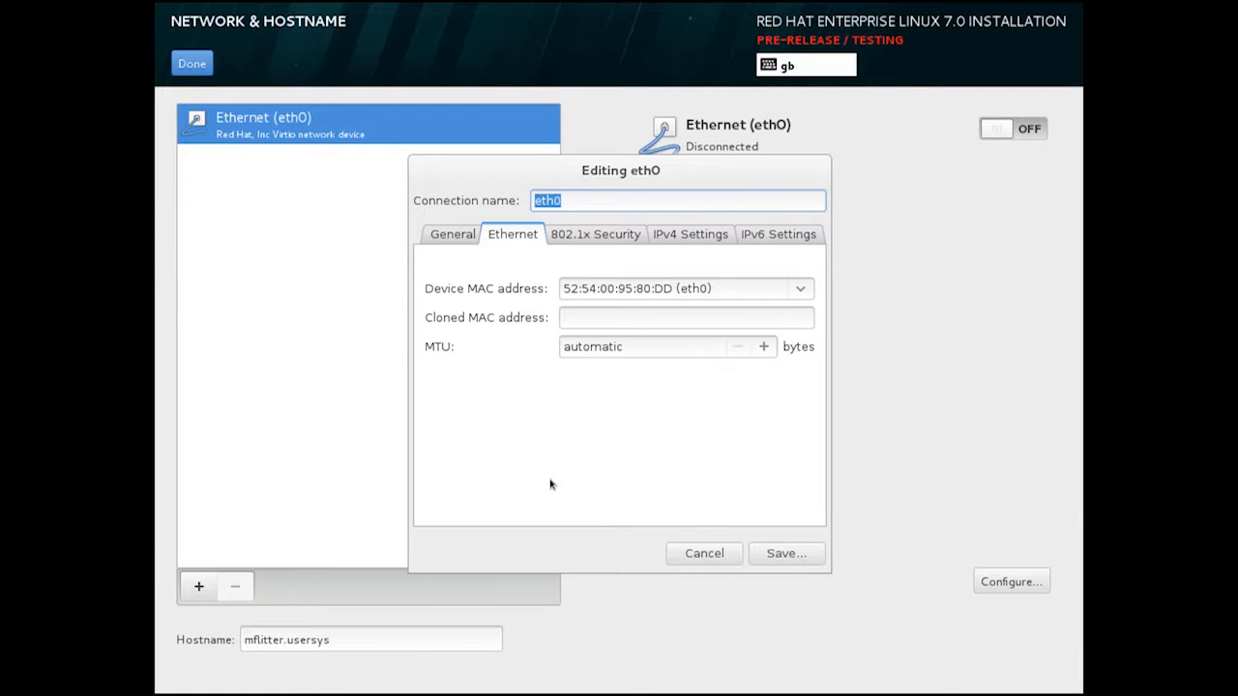
pyautogui.click(451, 235)
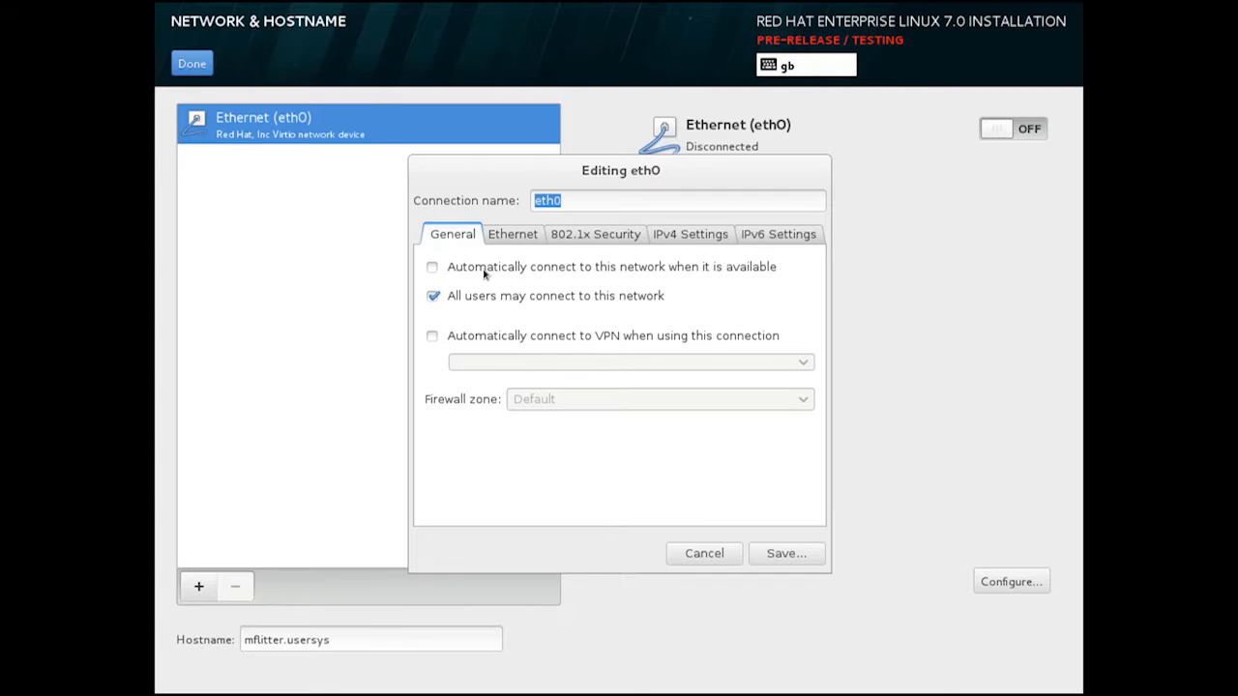
pyautogui.click(484, 274)
pyautogui.click(786, 554)
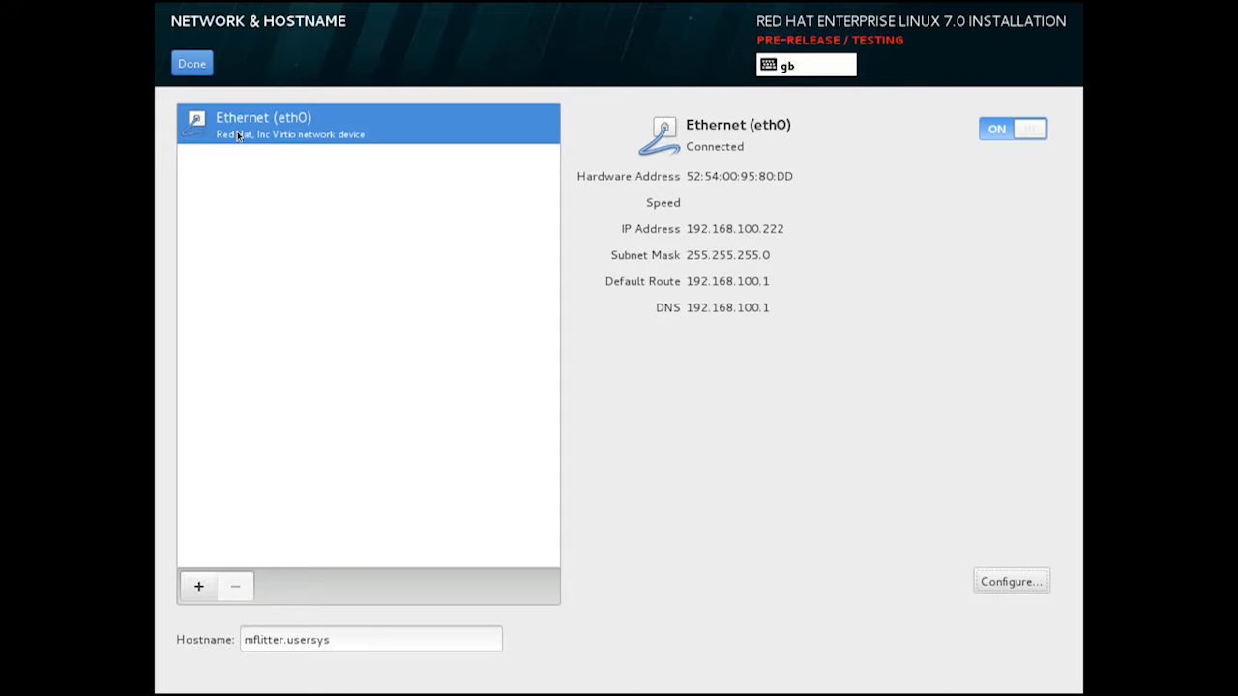
pyautogui.click(206, 66)
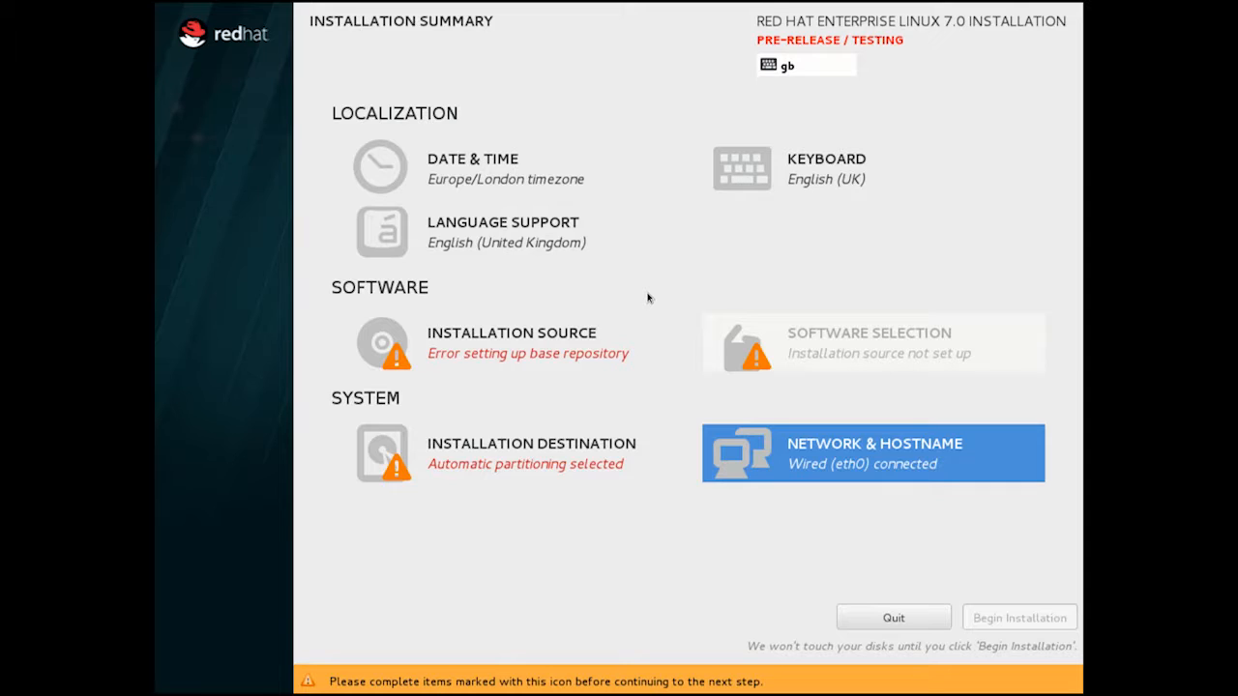
pyautogui.click(523, 356)
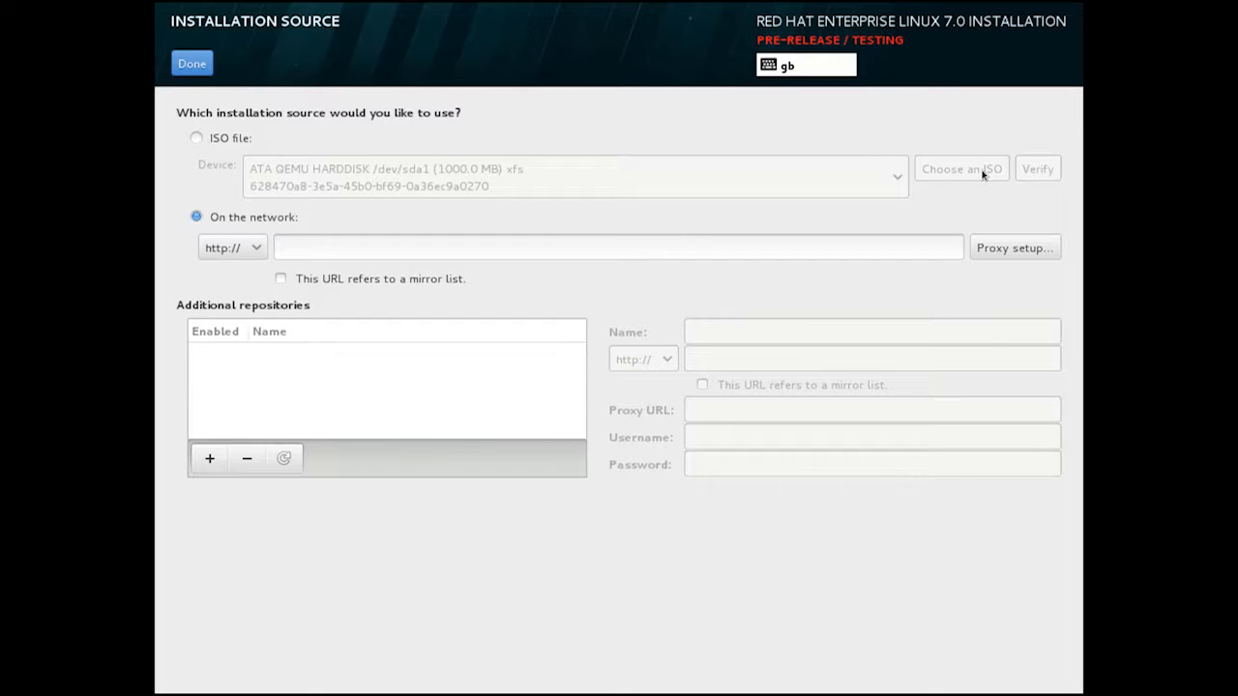
pyautogui.click(387, 248)
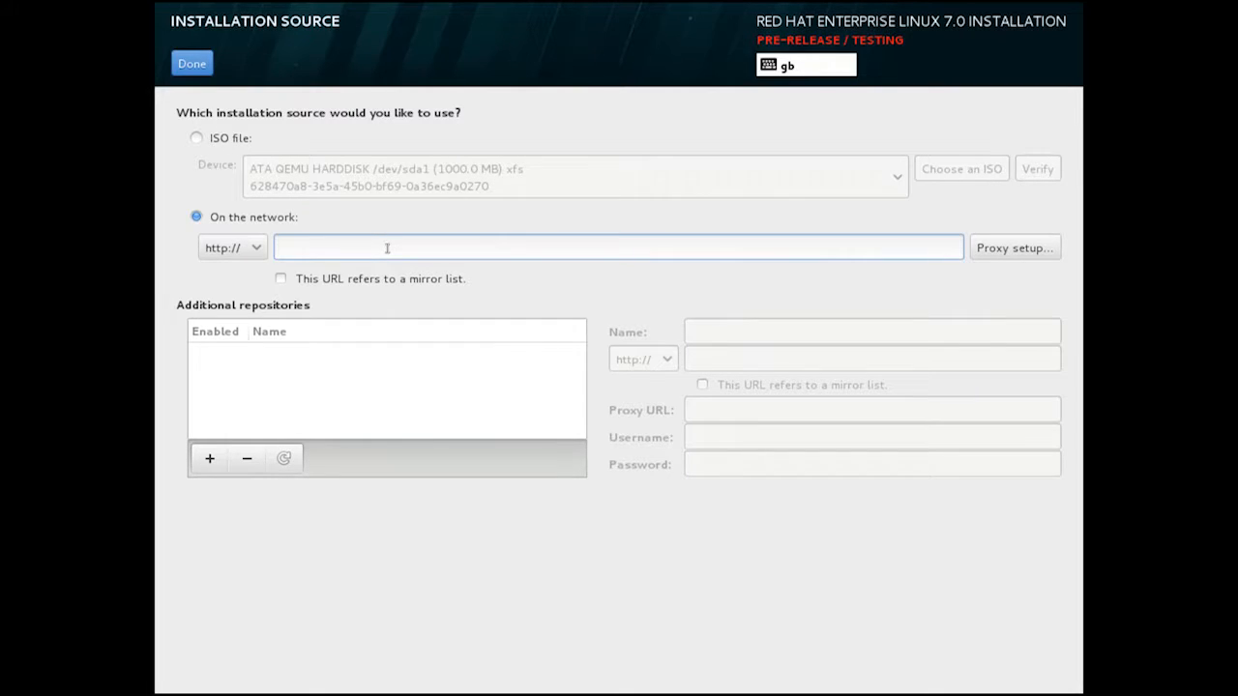
pyautogui.write('10.200.5.61/rhel7/os')
# Add an additional repository named repo1, then remove it again.
pyautogui.click(212, 461)
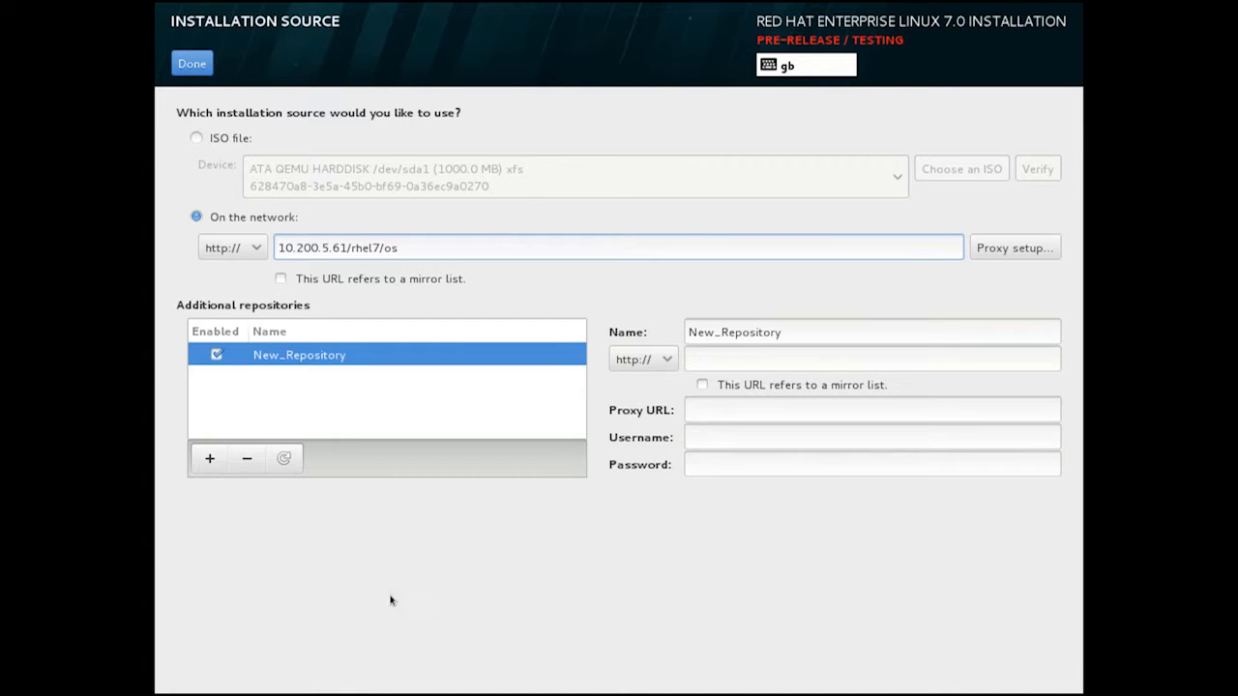
pyautogui.tripleClick(737, 333)
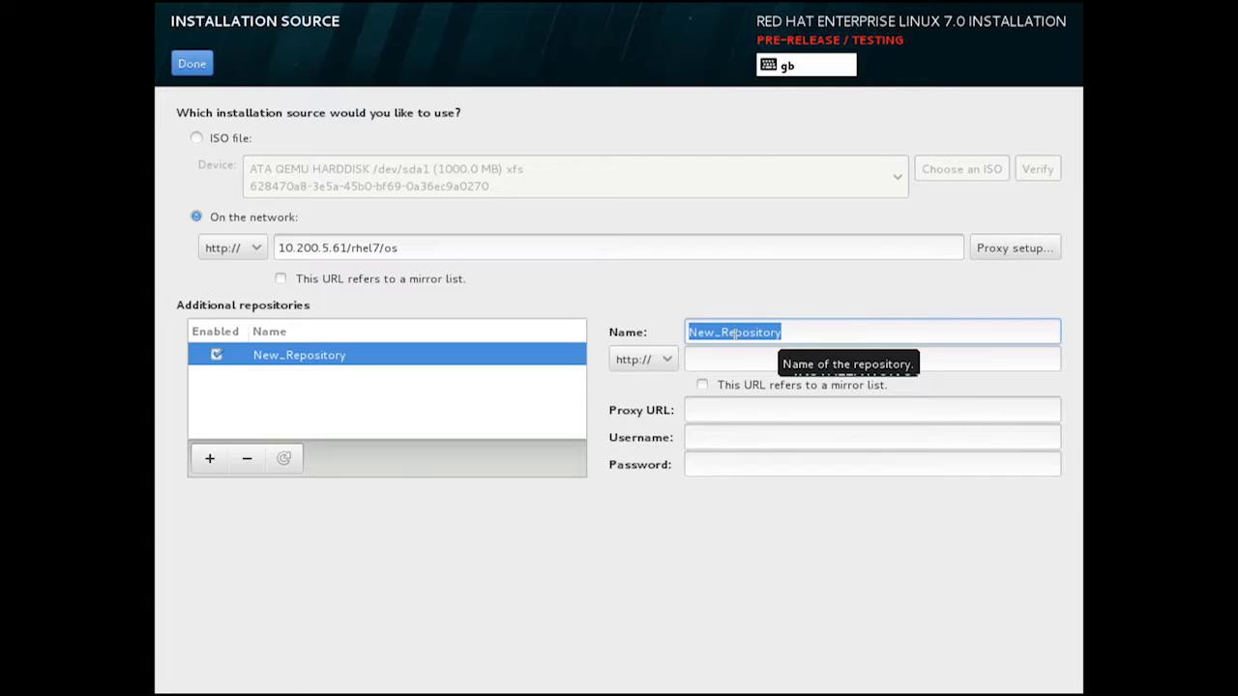
pyautogui.write('repo1')
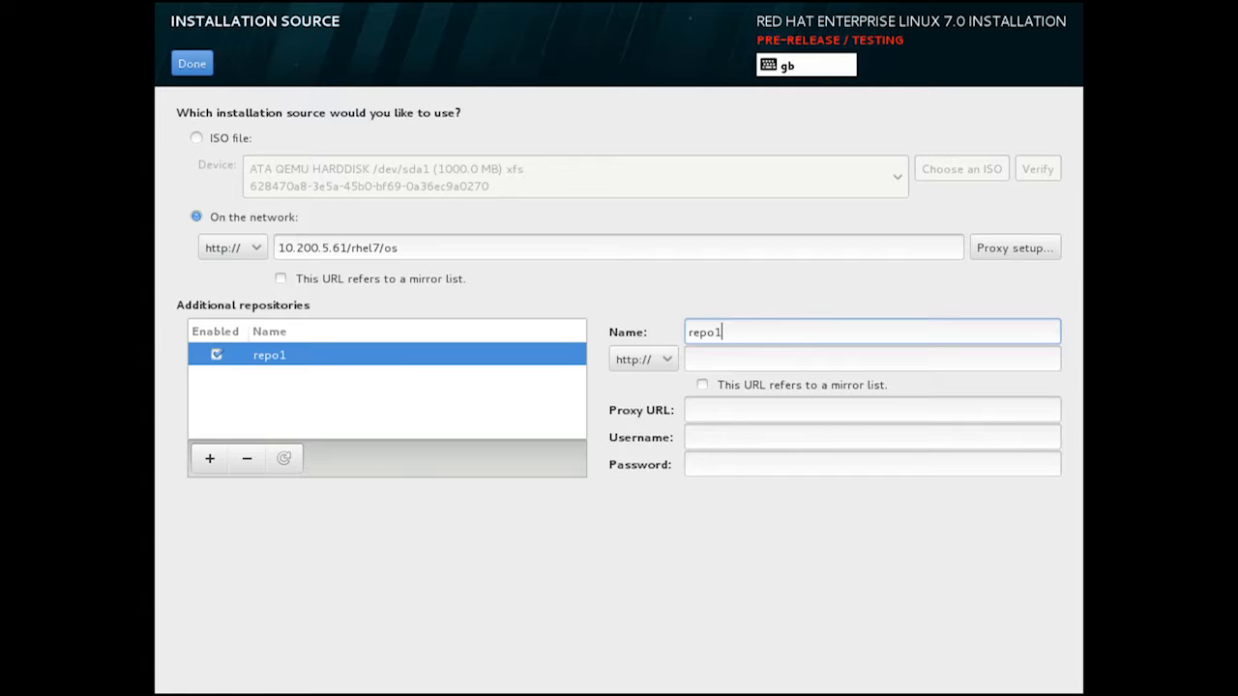
pyautogui.click(248, 461)
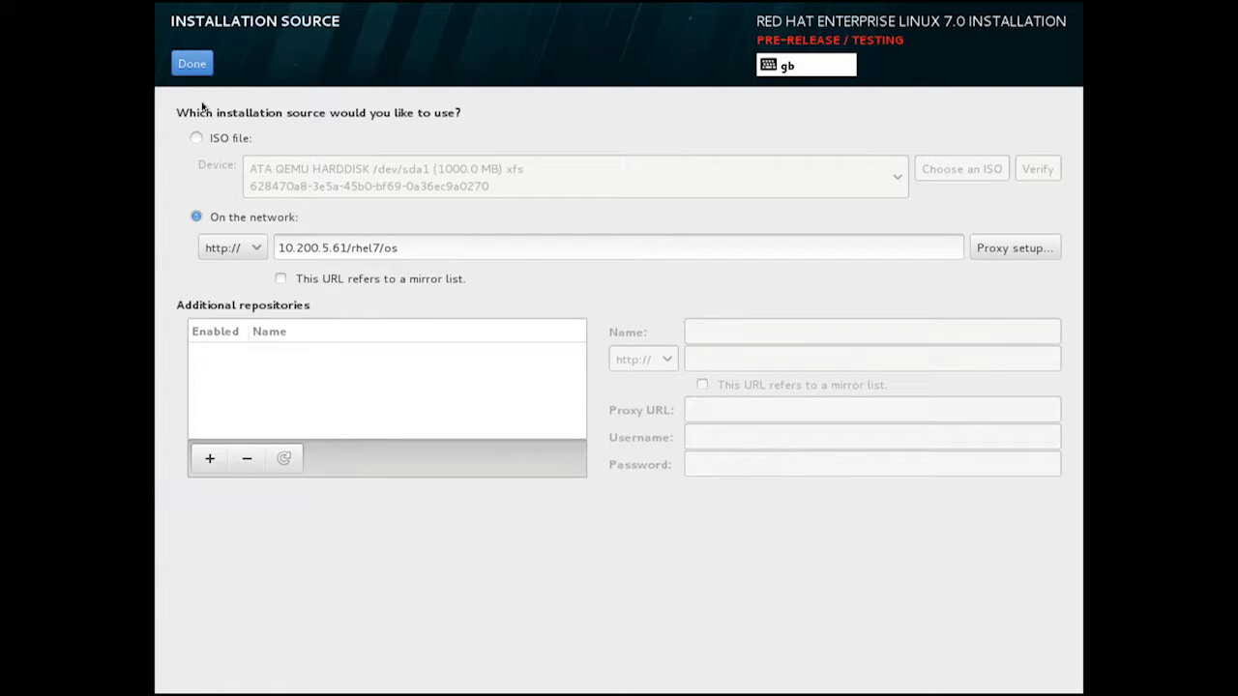
pyautogui.click(200, 69)
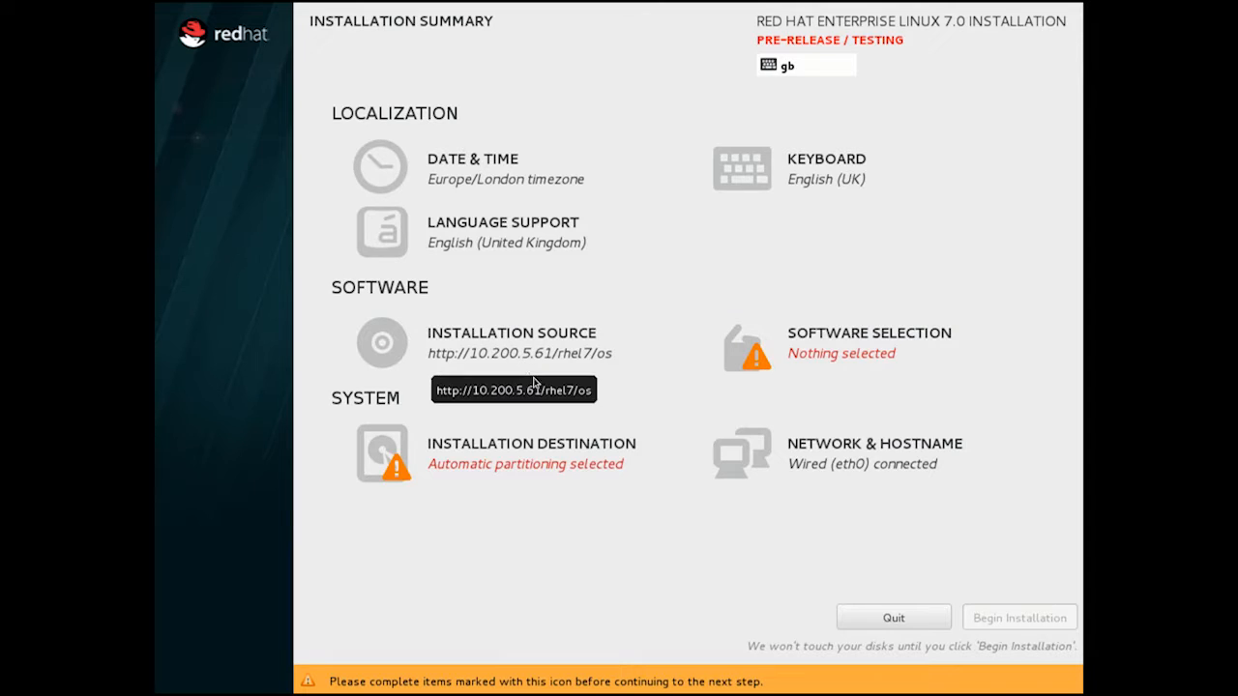
# Pick Server with GUI, then switch to Minimal Install as the base environment.
pyautogui.click(841, 362)
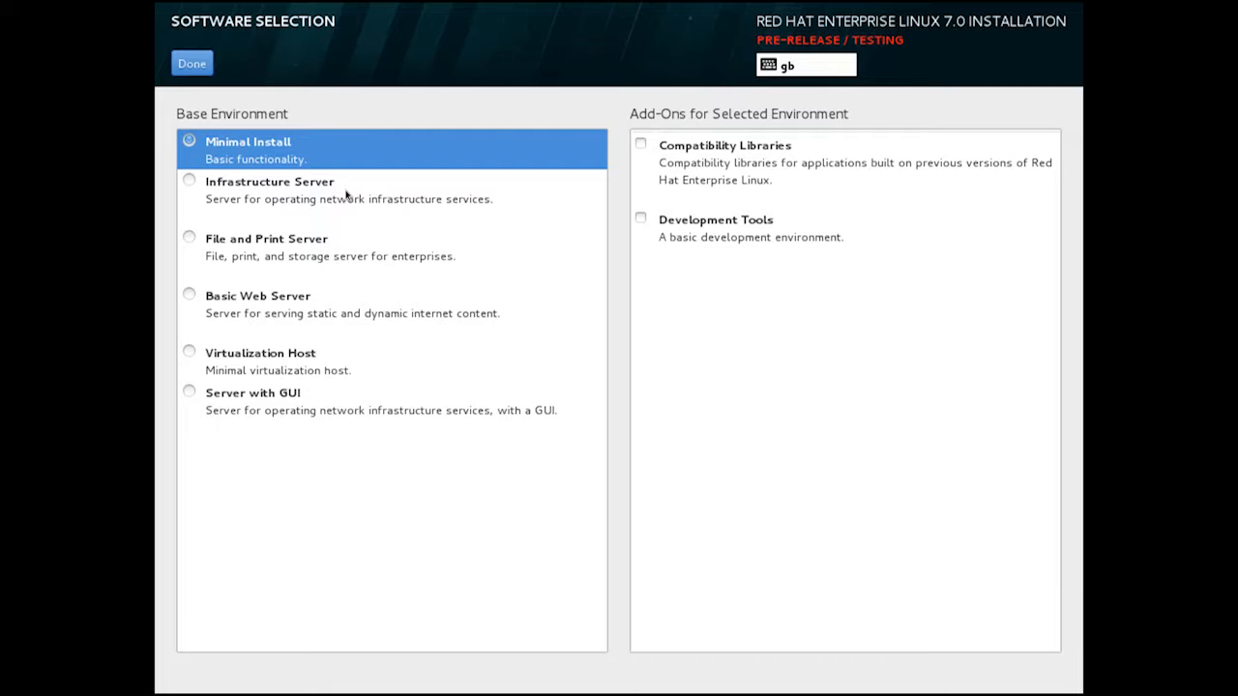
pyautogui.click(191, 395)
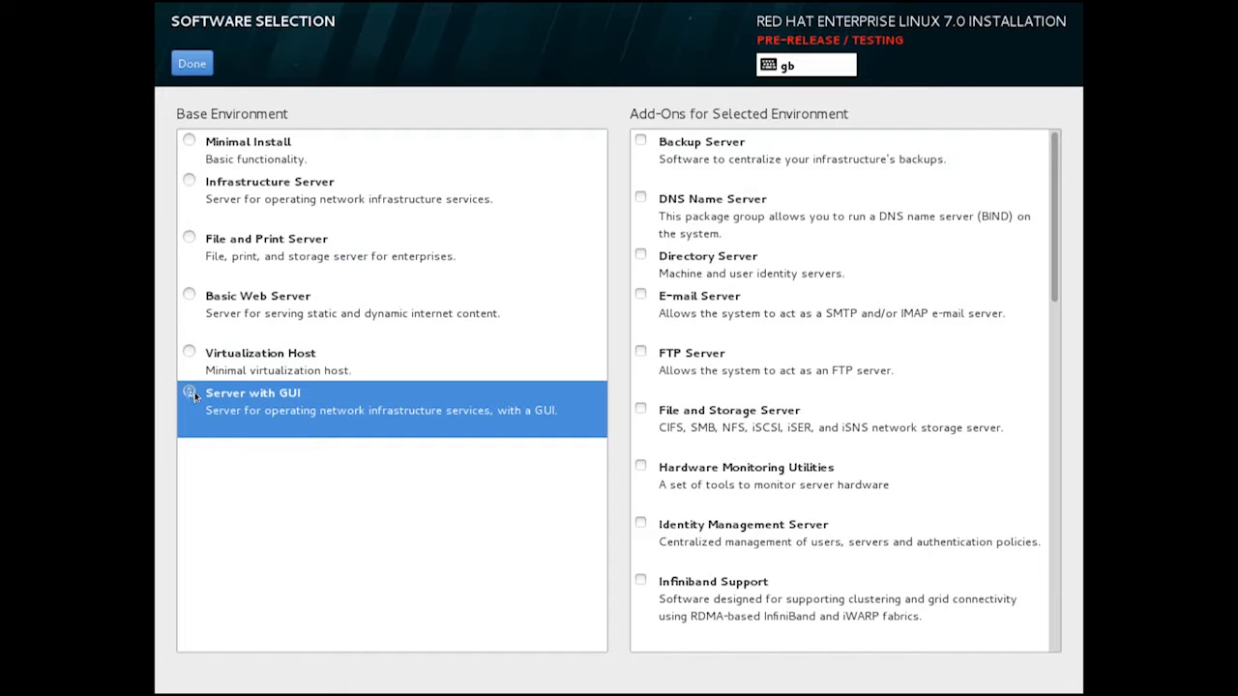
pyautogui.moveTo(1058, 166); pyautogui.dragTo(1062, 136)
pyautogui.click(267, 148)
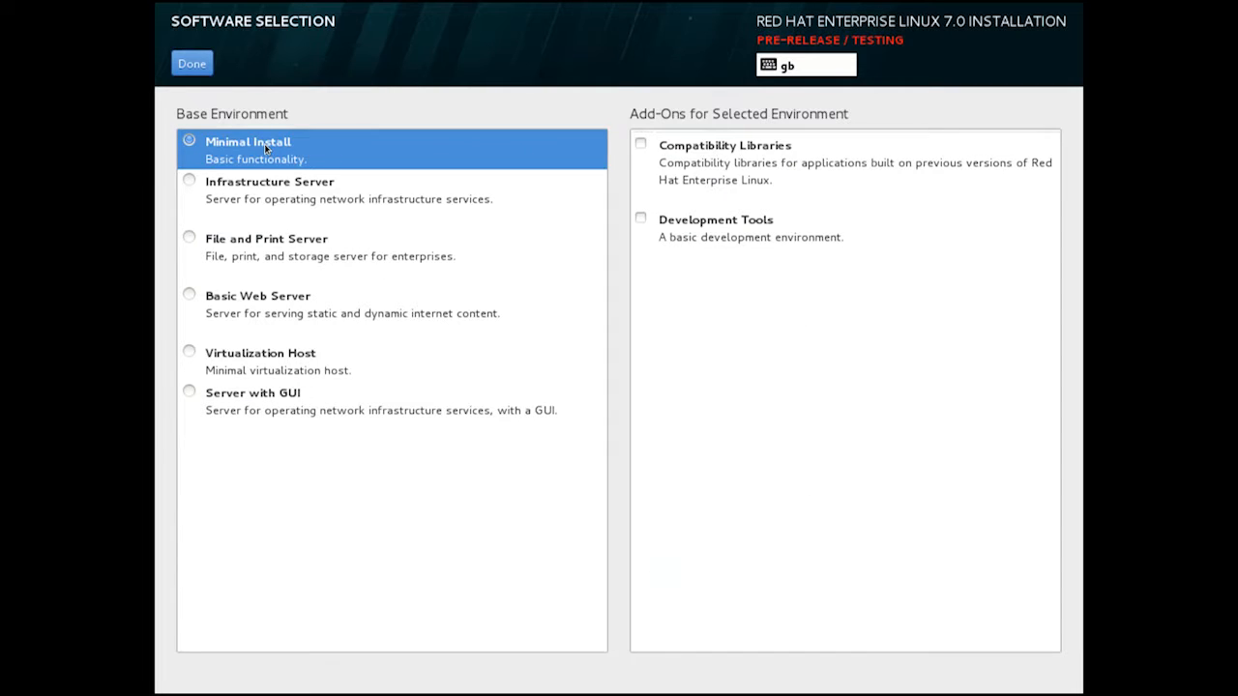
pyautogui.click(203, 67)
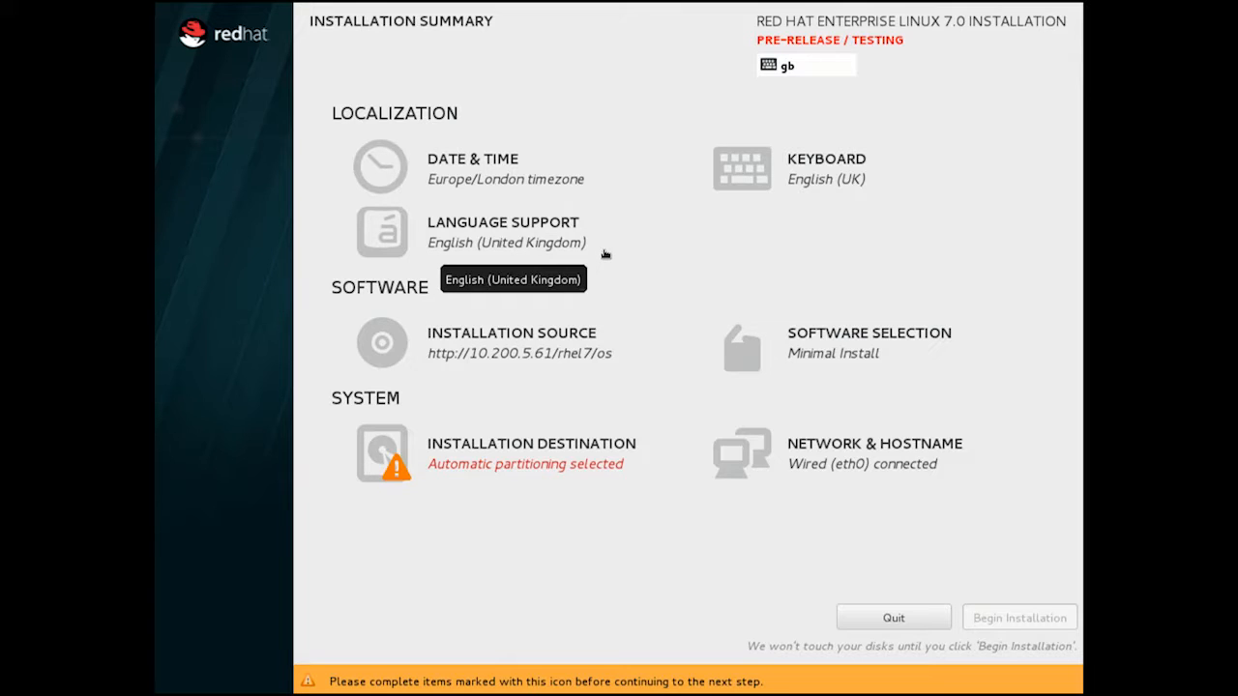
# Select the 61.05 GB disk with manual partitioning and 'Encrypt my data' enabled.
pyautogui.click(536, 457)
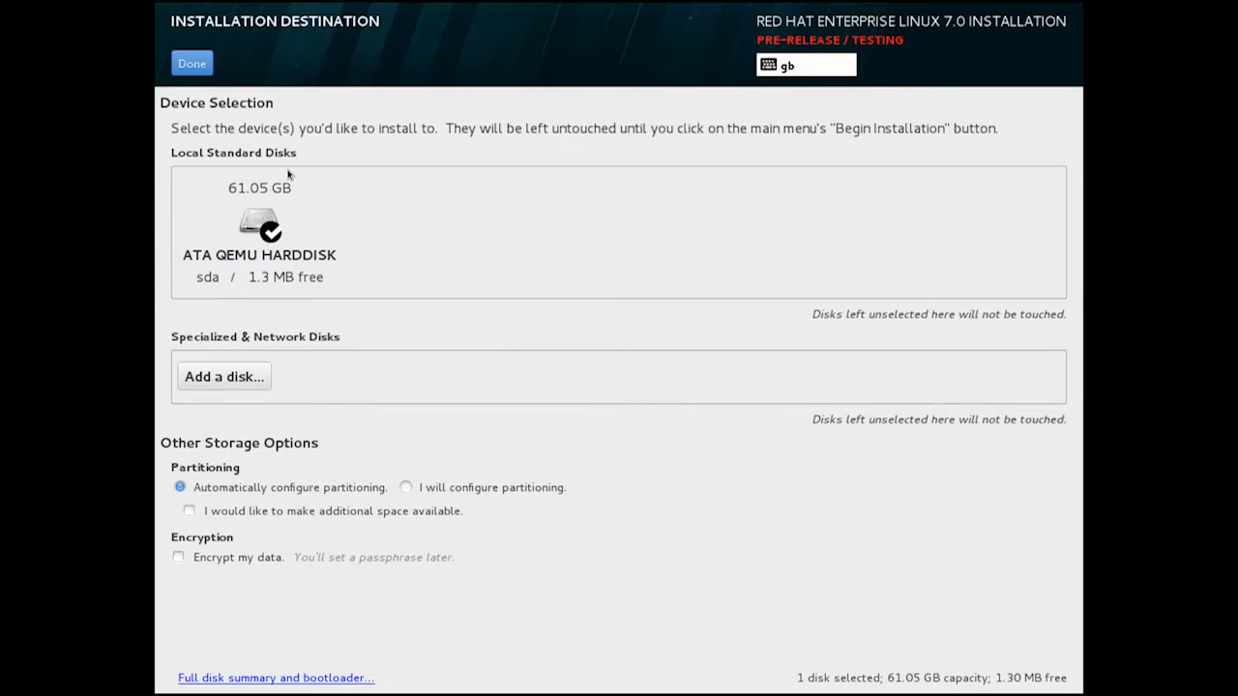
pyautogui.click(275, 243)
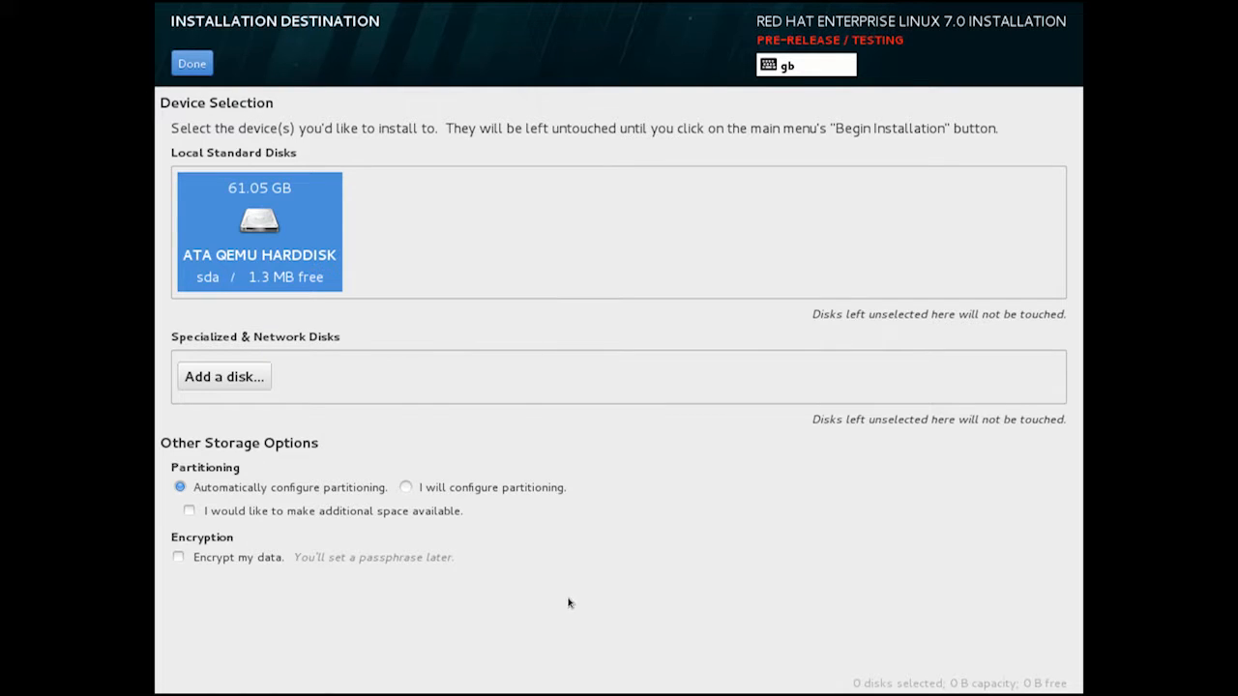
pyautogui.click(273, 240)
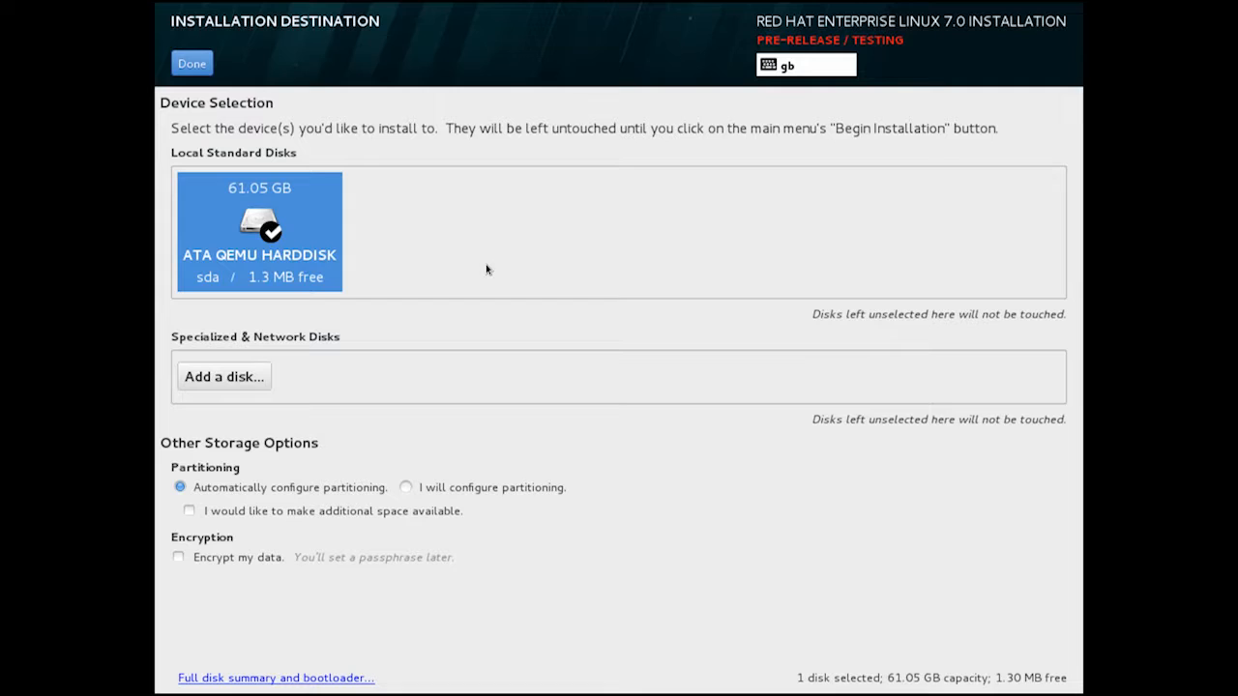
pyautogui.click(409, 488)
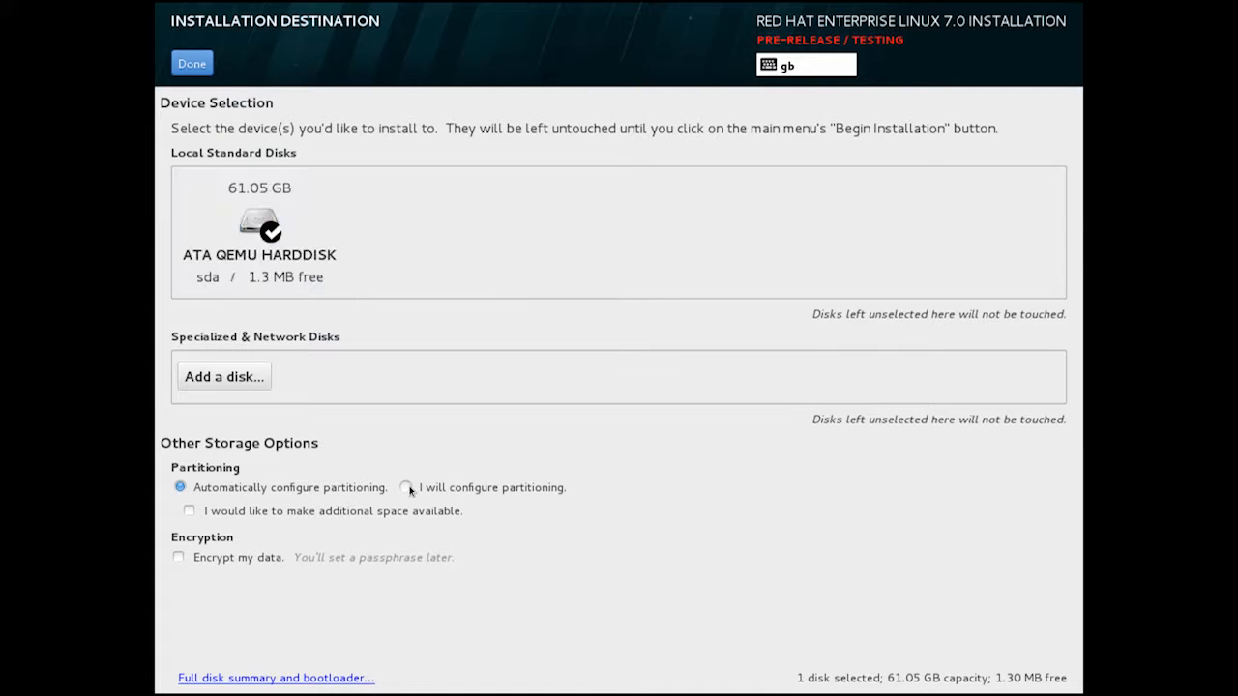
pyautogui.click(408, 489)
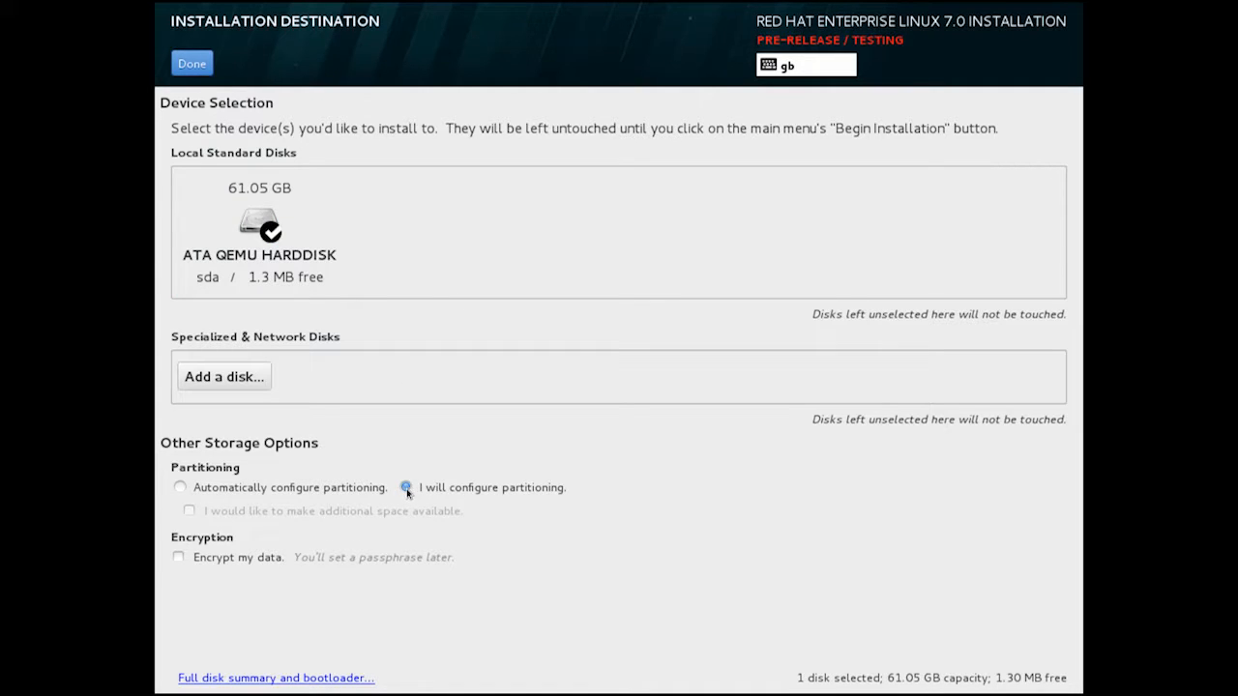
pyautogui.click(179, 559)
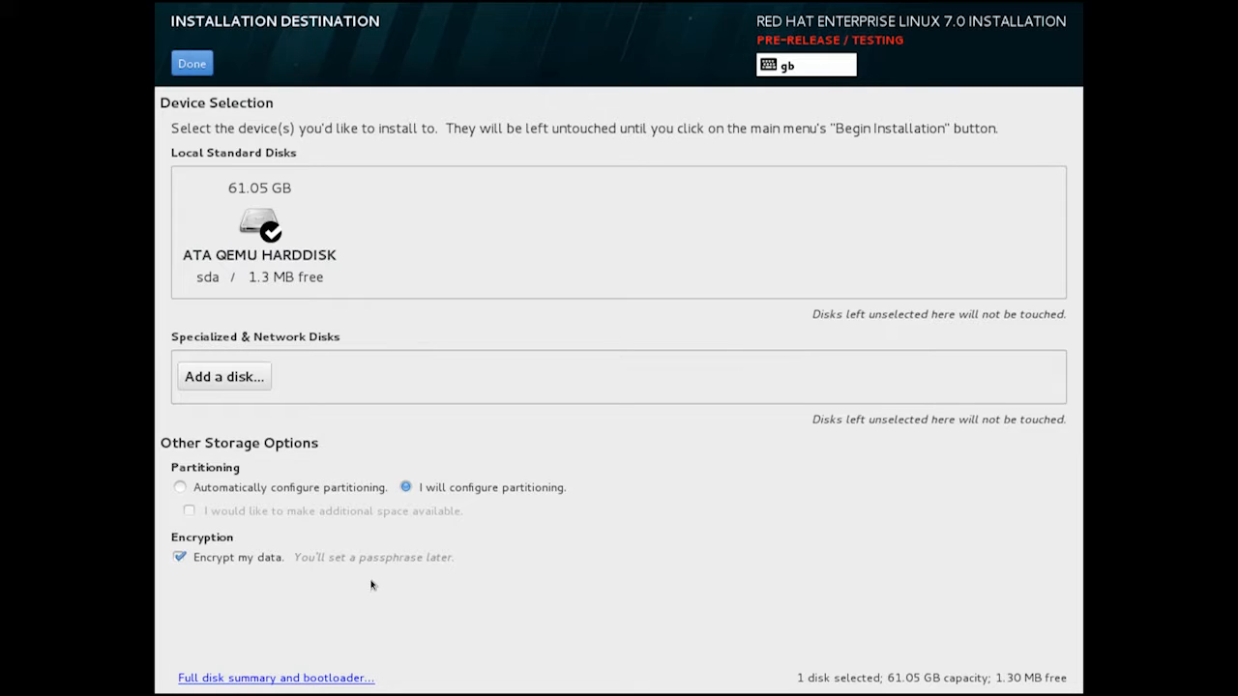
pyautogui.click(193, 64)
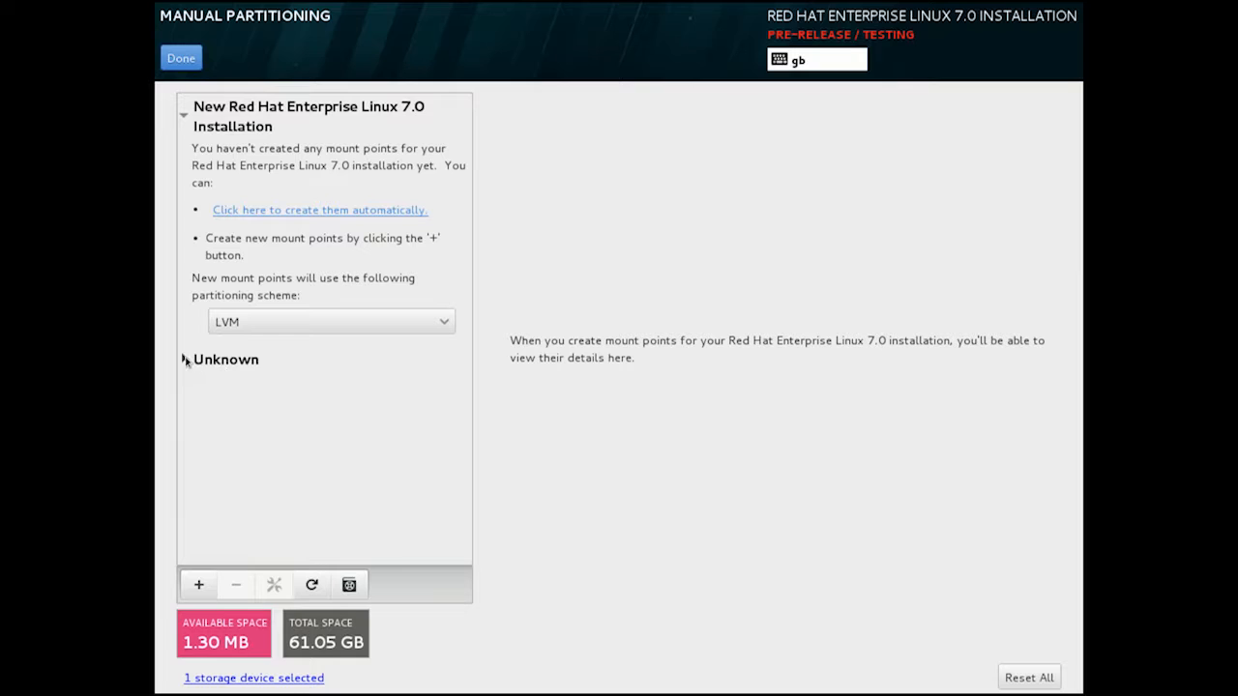
# Delete the laptopvm-00 encrypted volume along with all other Unknown filesystems.
pyautogui.click(203, 364)
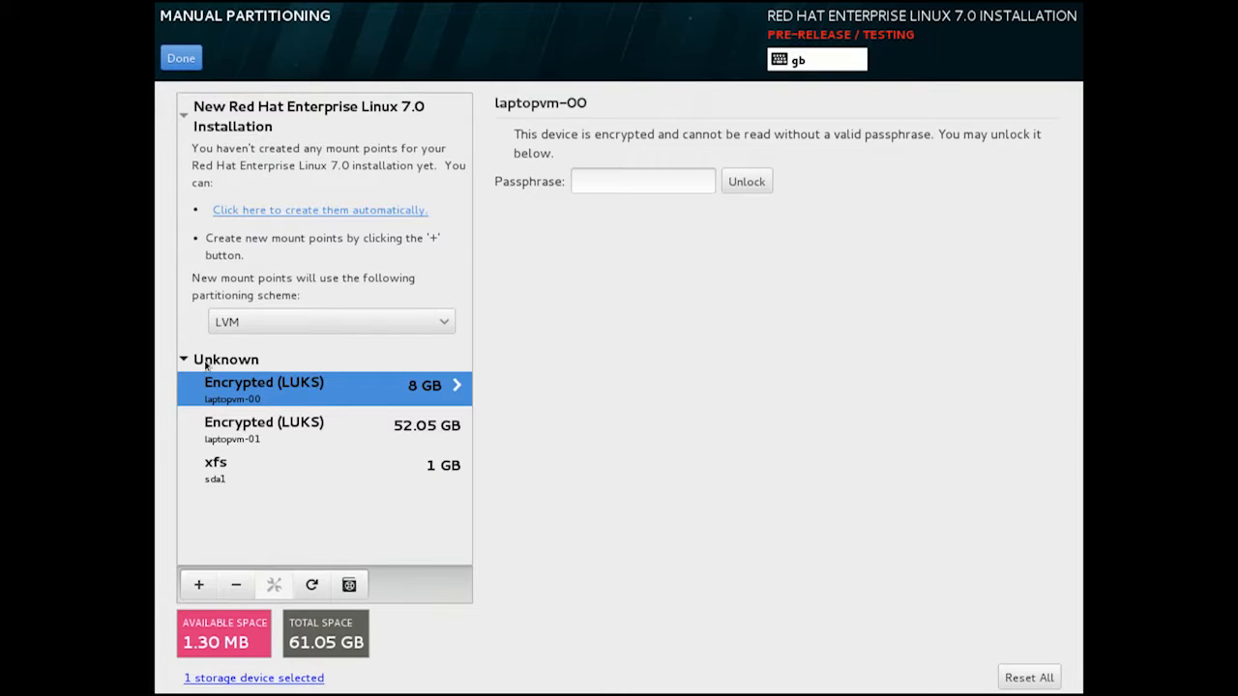
pyautogui.click(237, 586)
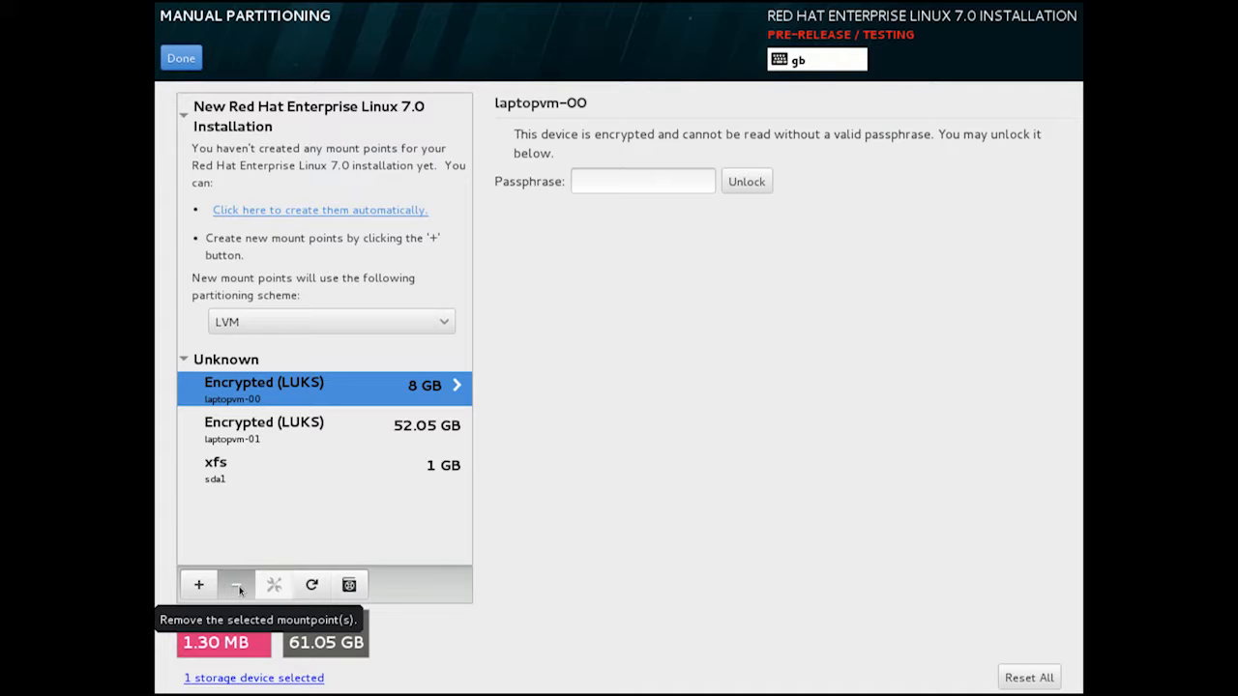
pyautogui.click(238, 586)
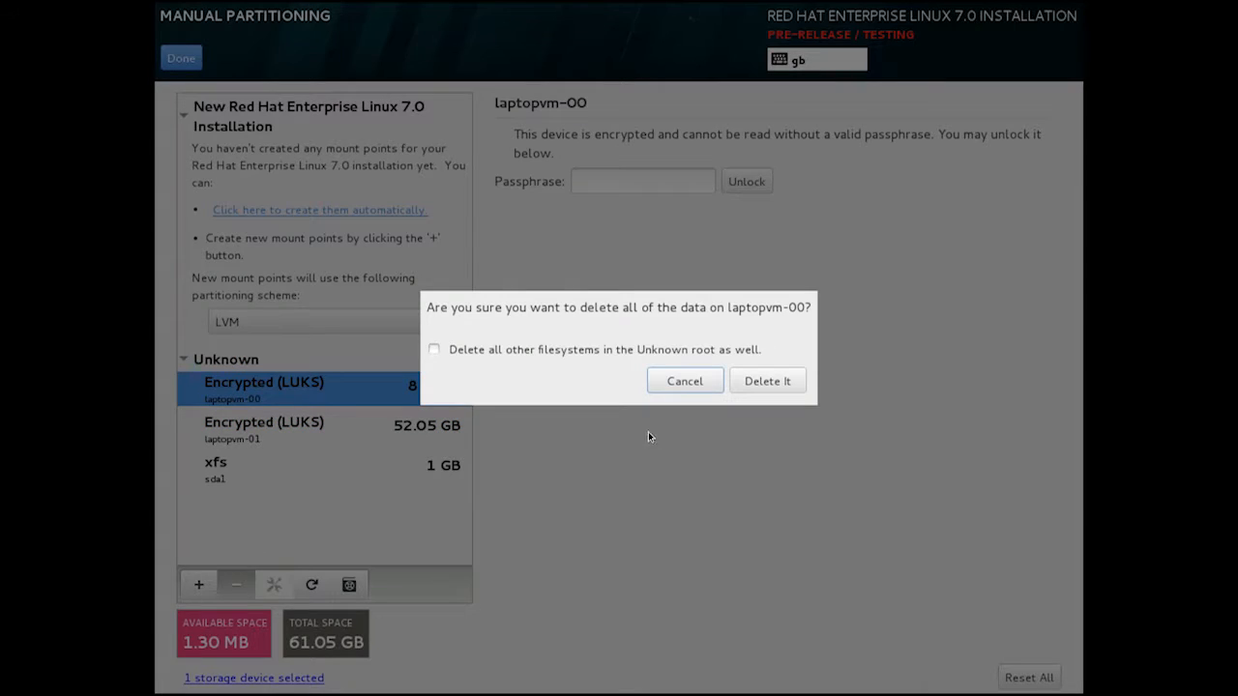
pyautogui.click(561, 354)
pyautogui.click(781, 387)
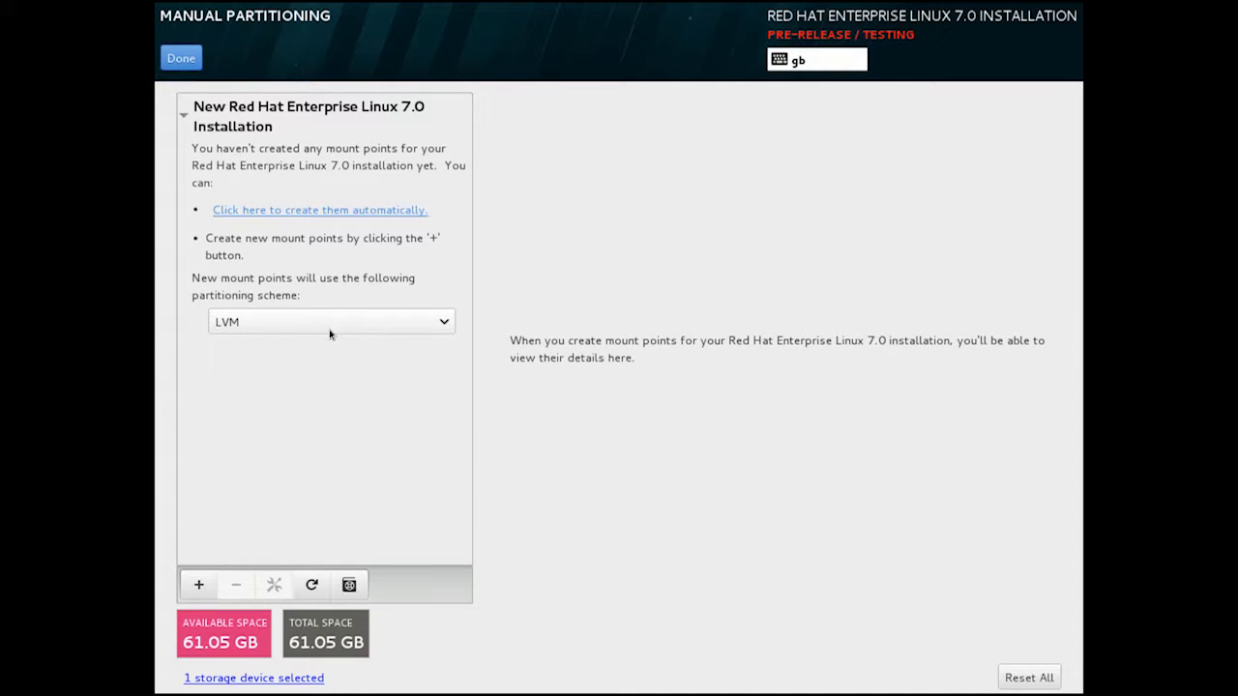
pyautogui.click(197, 583)
pyautogui.click(744, 344)
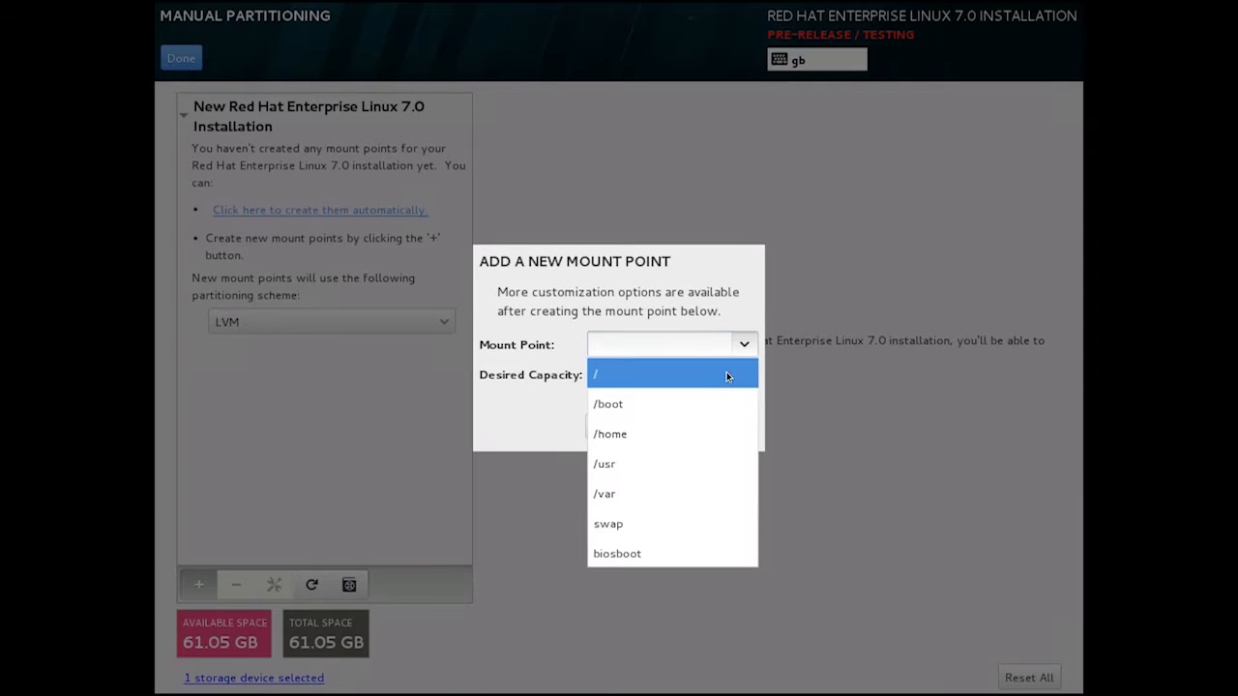
pyautogui.click(728, 405)
pyautogui.click(716, 372)
pyautogui.write('1000')
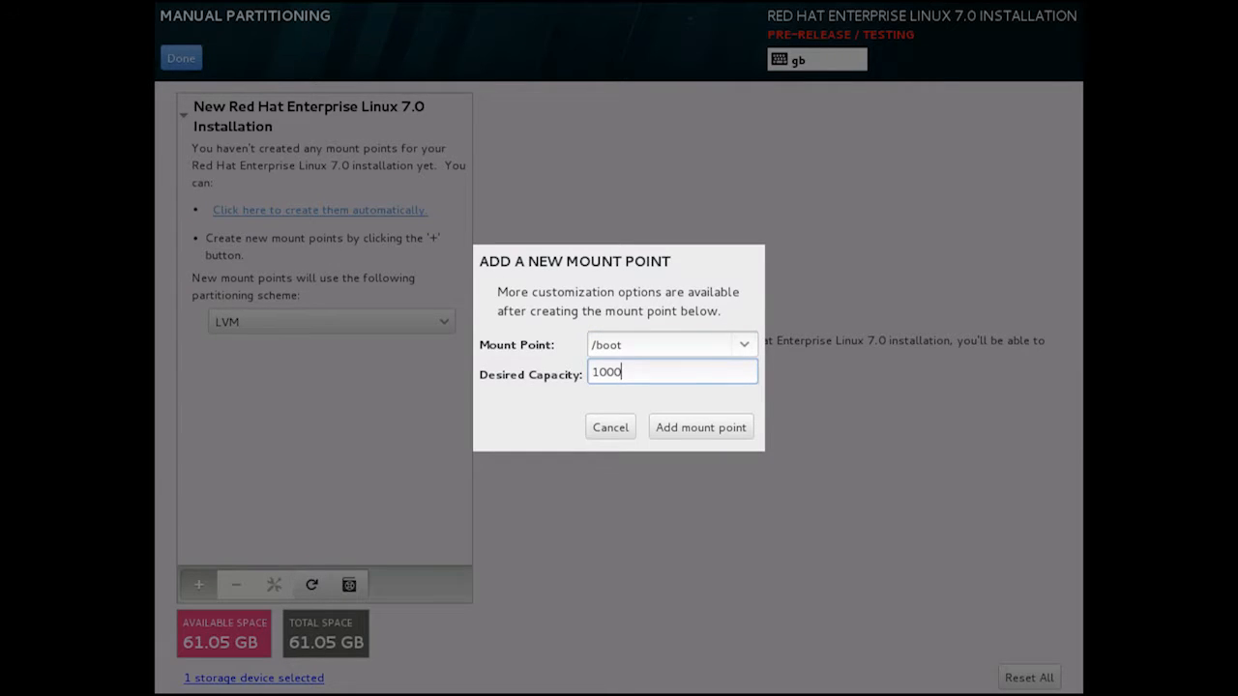
pyautogui.write('M')
pyautogui.click(716, 431)
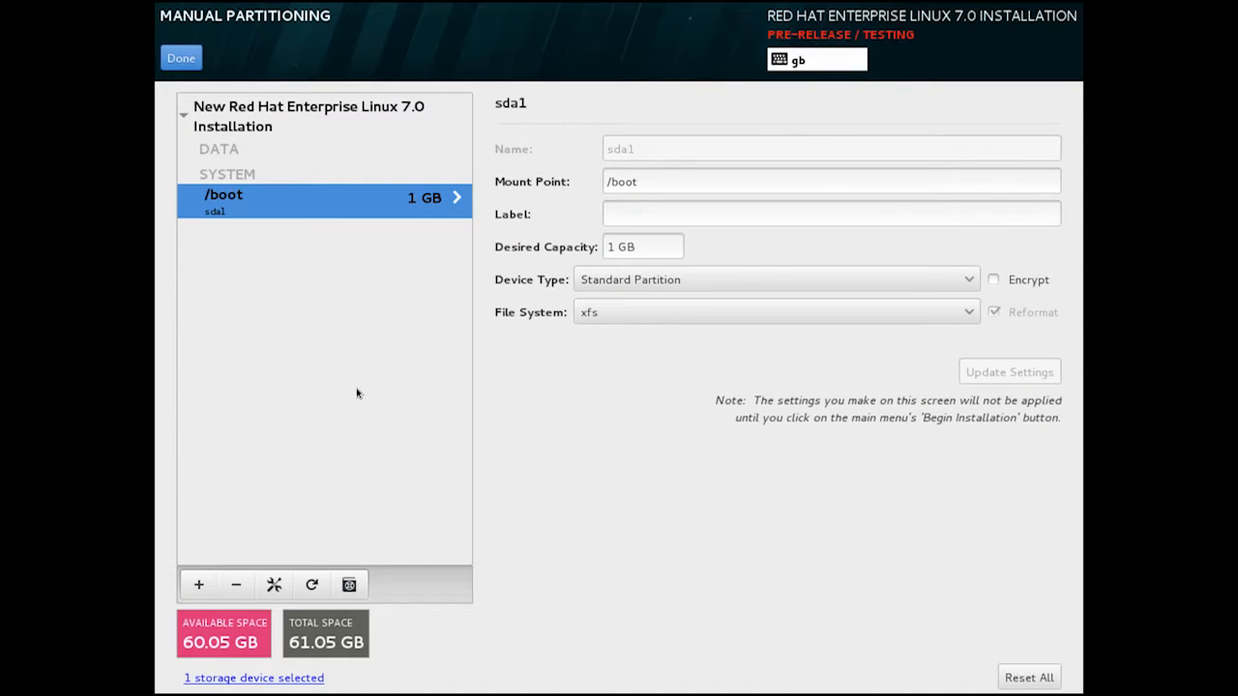
pyautogui.click(198, 584)
pyautogui.click(744, 345)
pyautogui.click(677, 494)
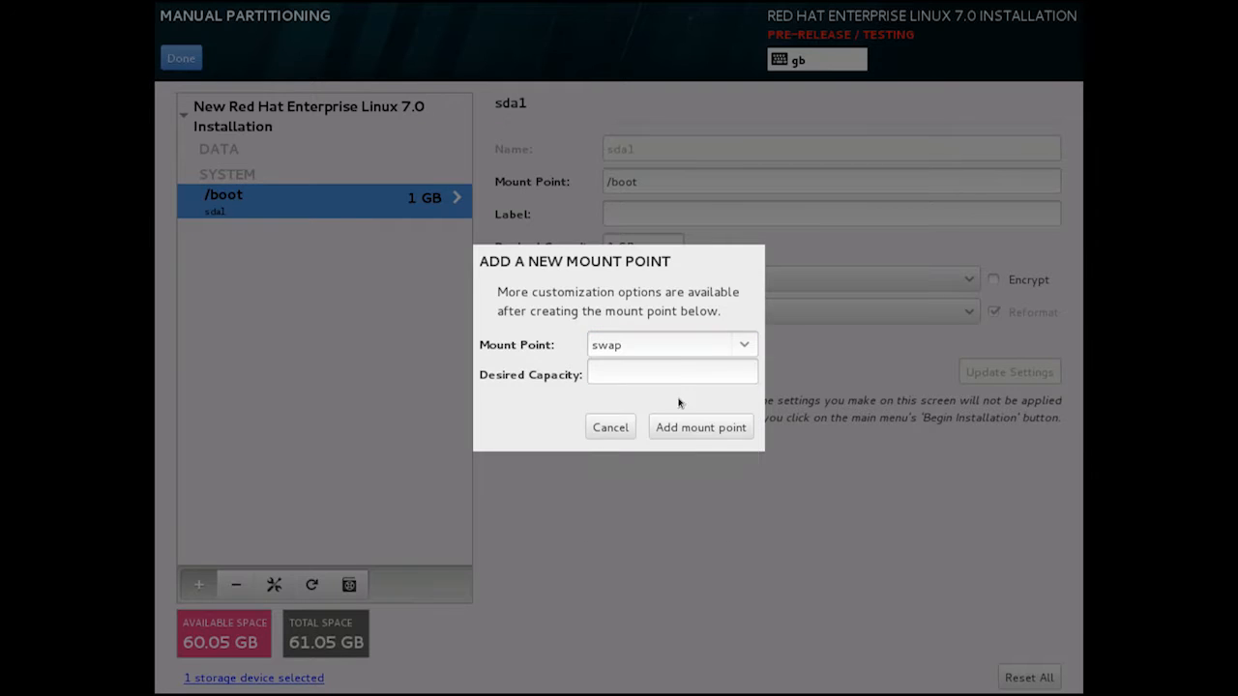
pyautogui.click(686, 376)
pyautogui.write('8GB')
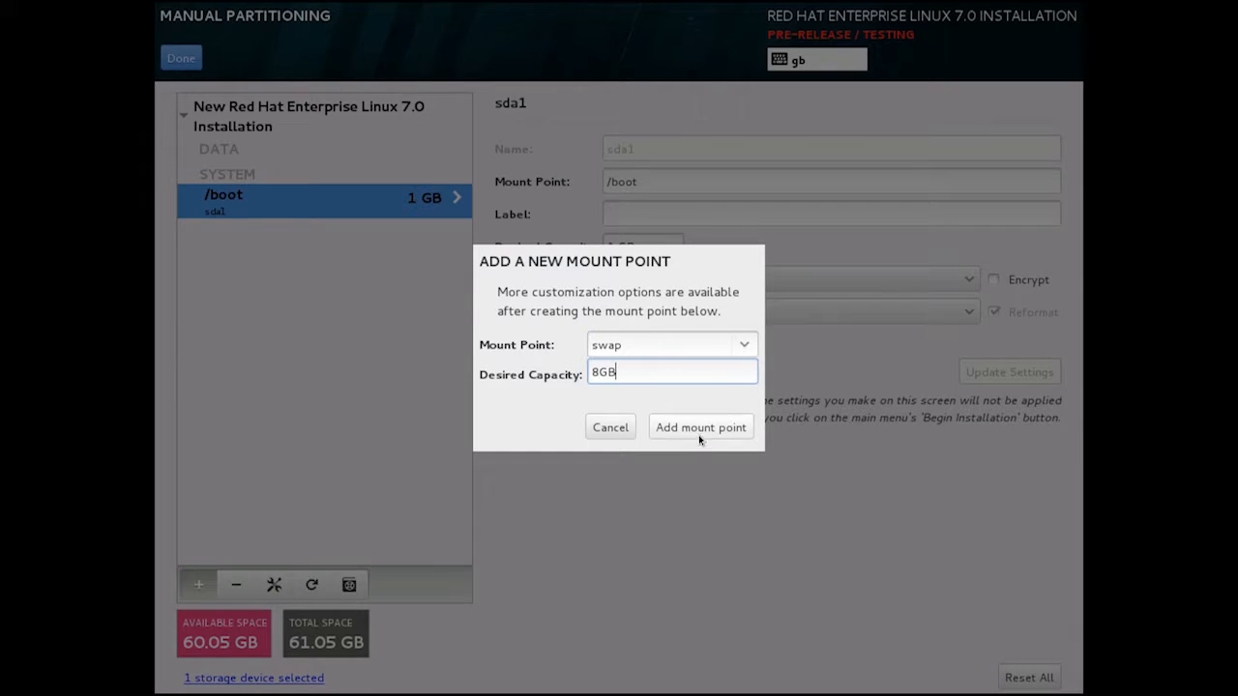
pyautogui.click(700, 438)
pyautogui.click(199, 587)
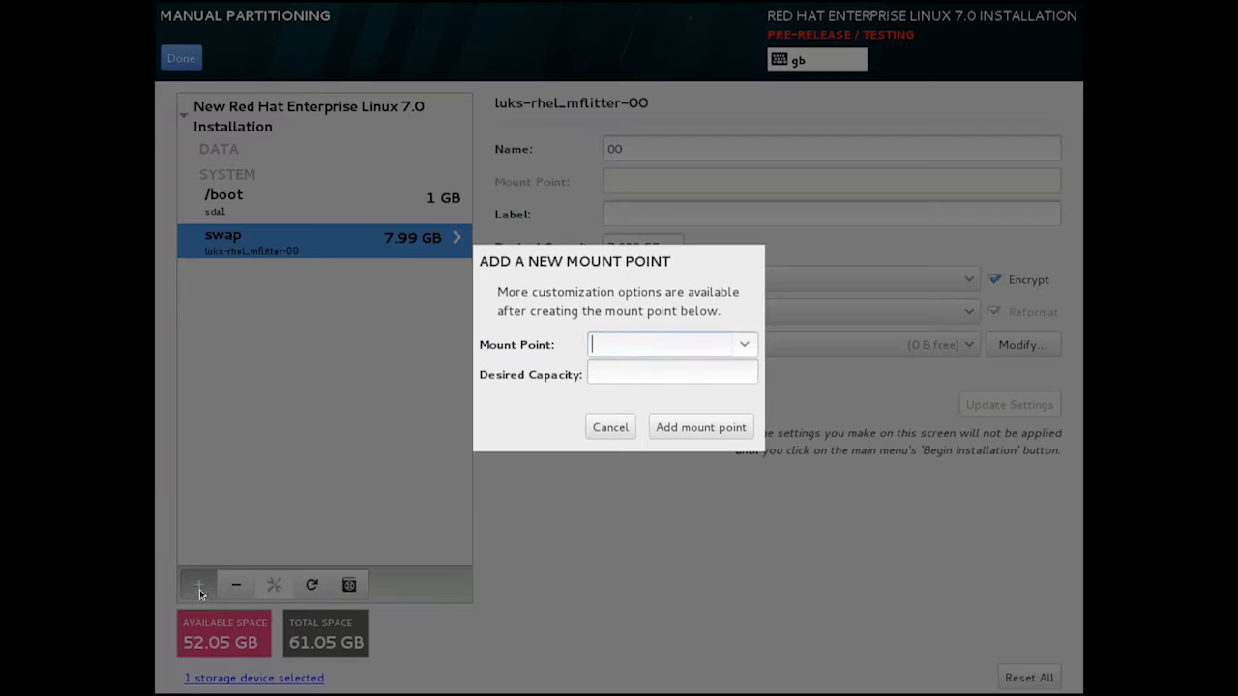
pyautogui.click(744, 344)
pyautogui.click(735, 370)
pyautogui.click(720, 428)
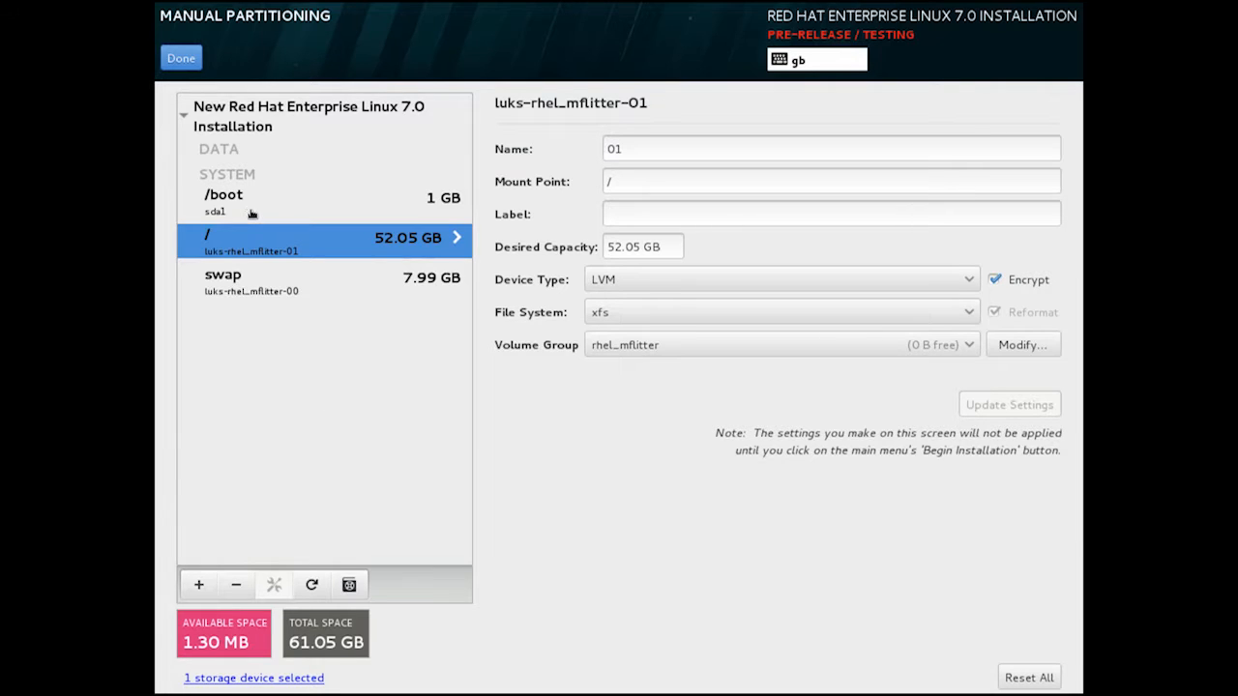
pyautogui.click(236, 585)
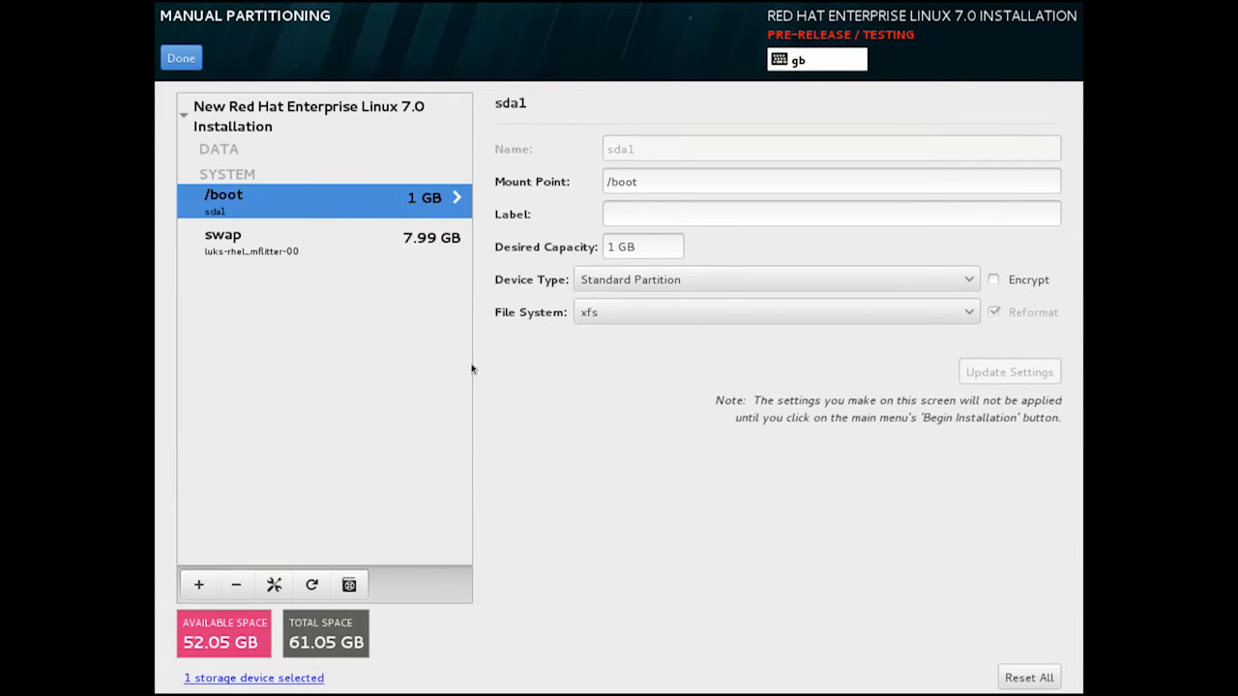
pyautogui.click(235, 586)
pyautogui.click(235, 586)
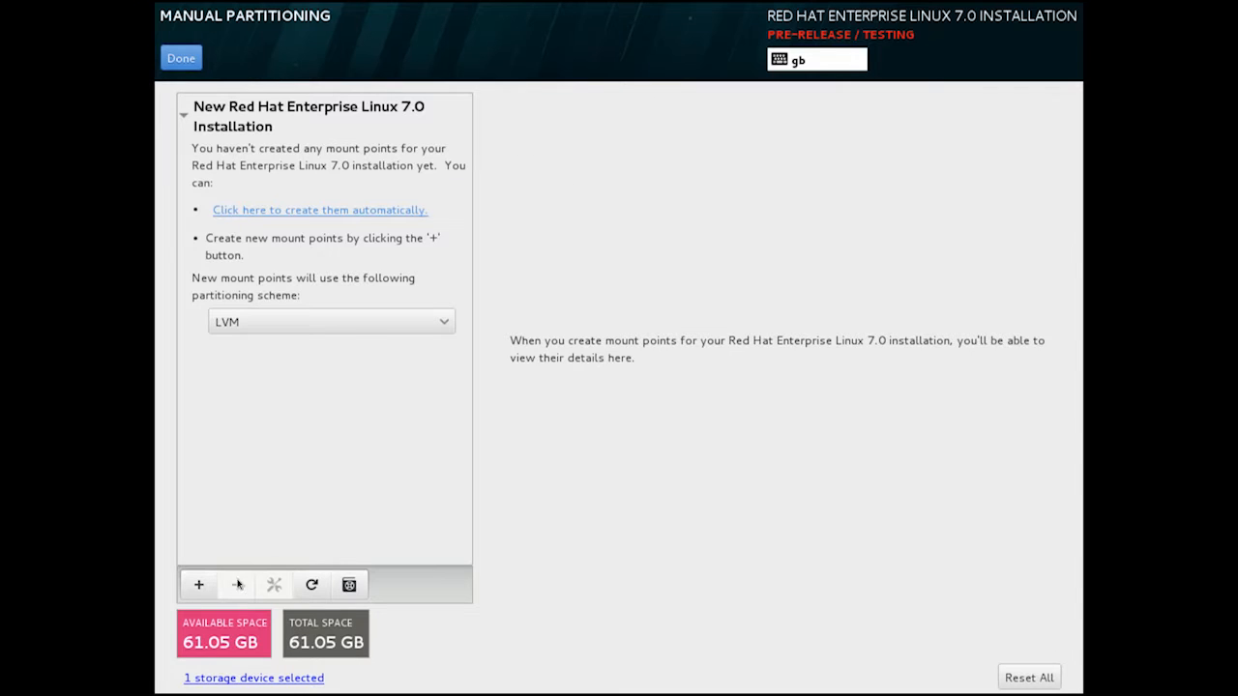
# Auto-create the /home, /boot, / and swap mount points on LVM.
pyautogui.click(326, 221)
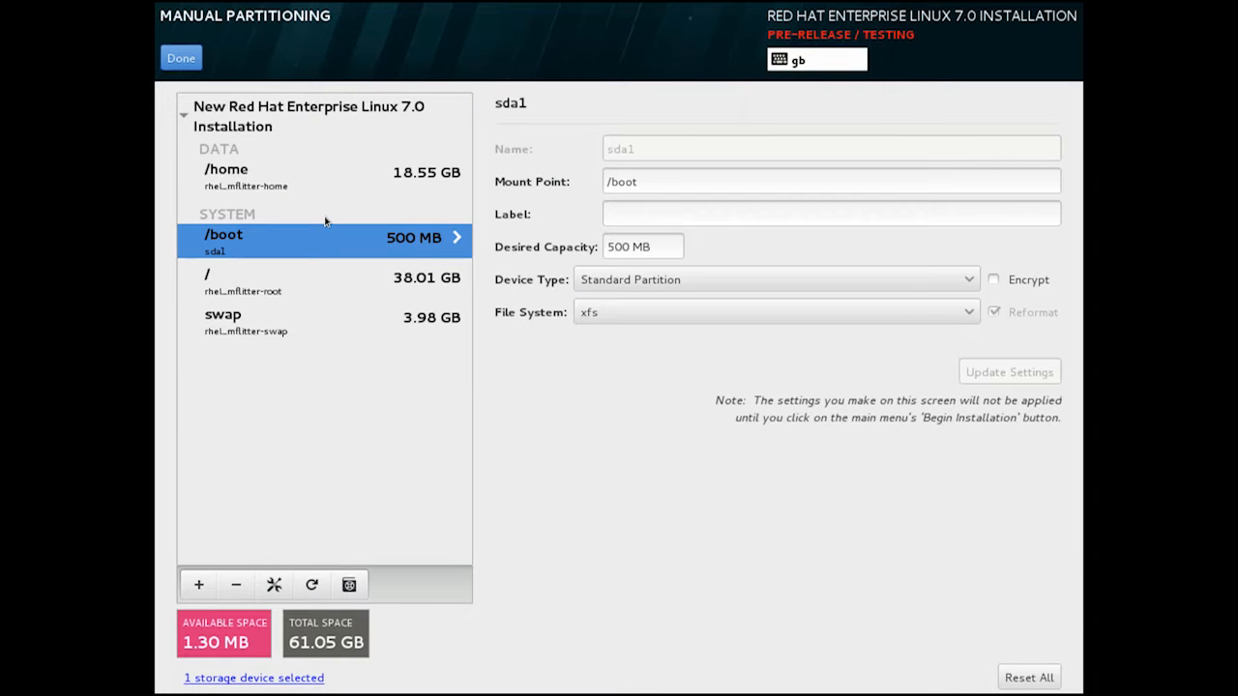
# Finish partitioning and enter the disk encryption passphrase in both Passphrase and Confirm fields.
pyautogui.click(183, 58)
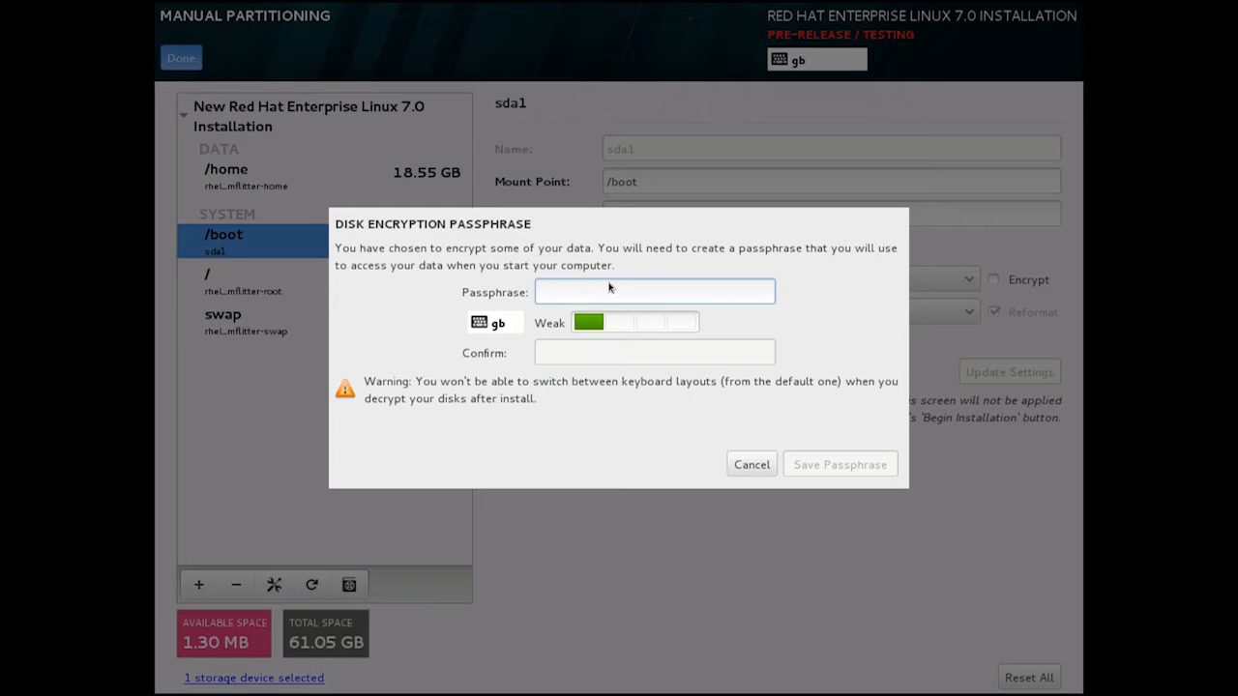
pyautogui.write('passphrase1')
pyautogui.press('Tab')
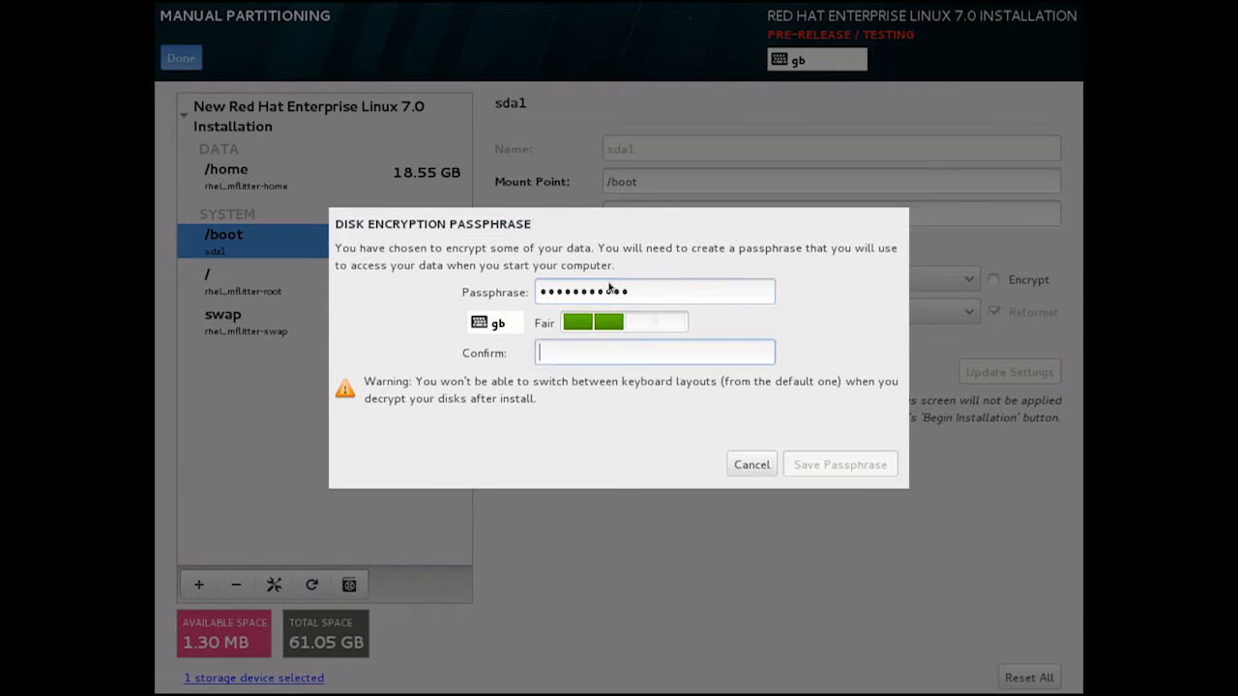
pyautogui.write('passphrase1')
pyautogui.press('Tab')
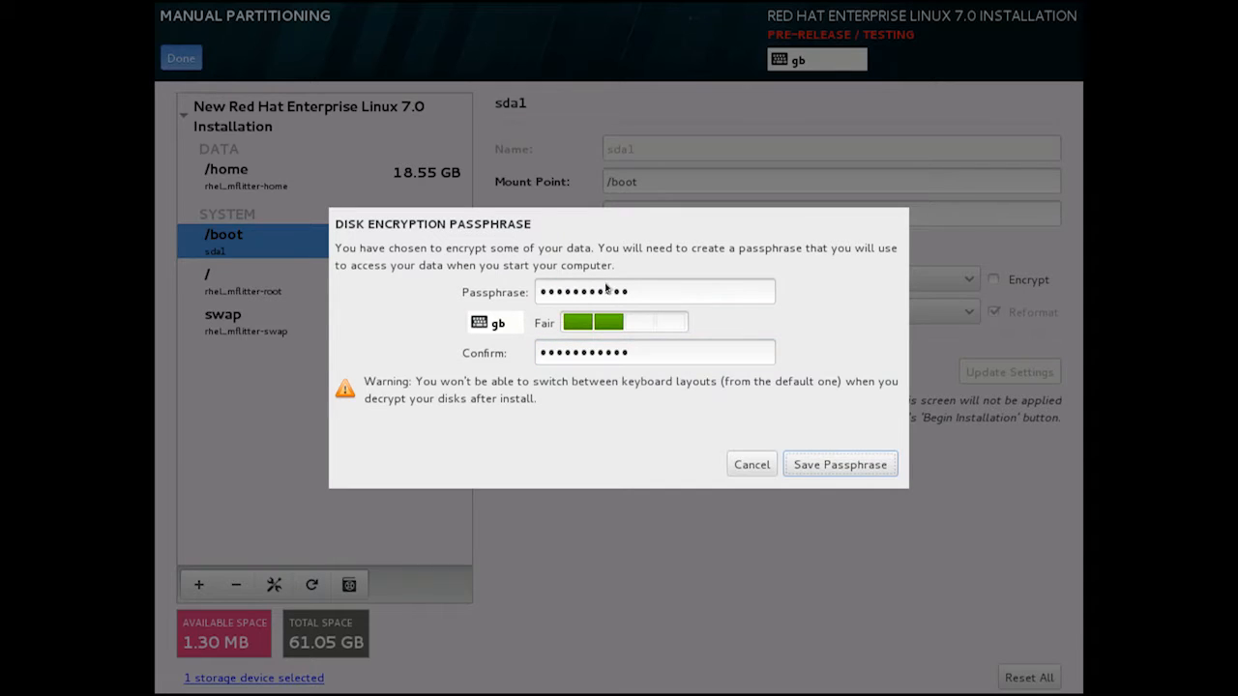
# Save the passphrase, review the 24 listed partitioning changes, and accept them.
pyautogui.click(859, 464)
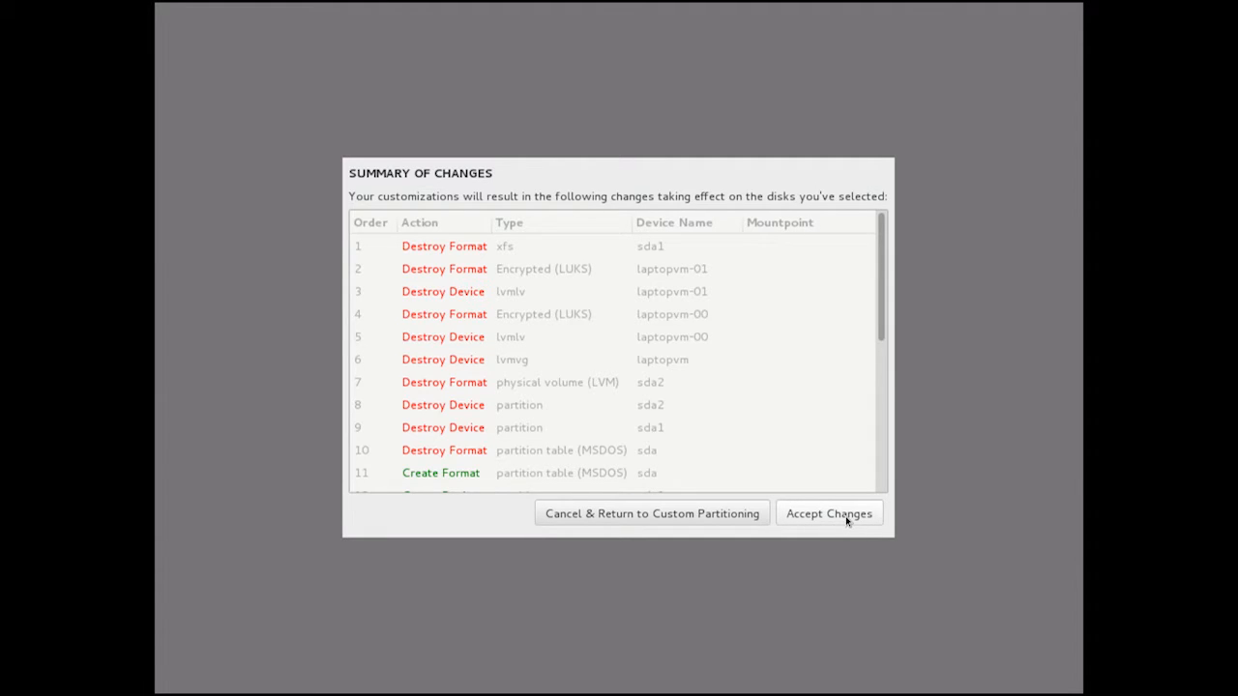
pyautogui.scroll(-1, 603, 268)
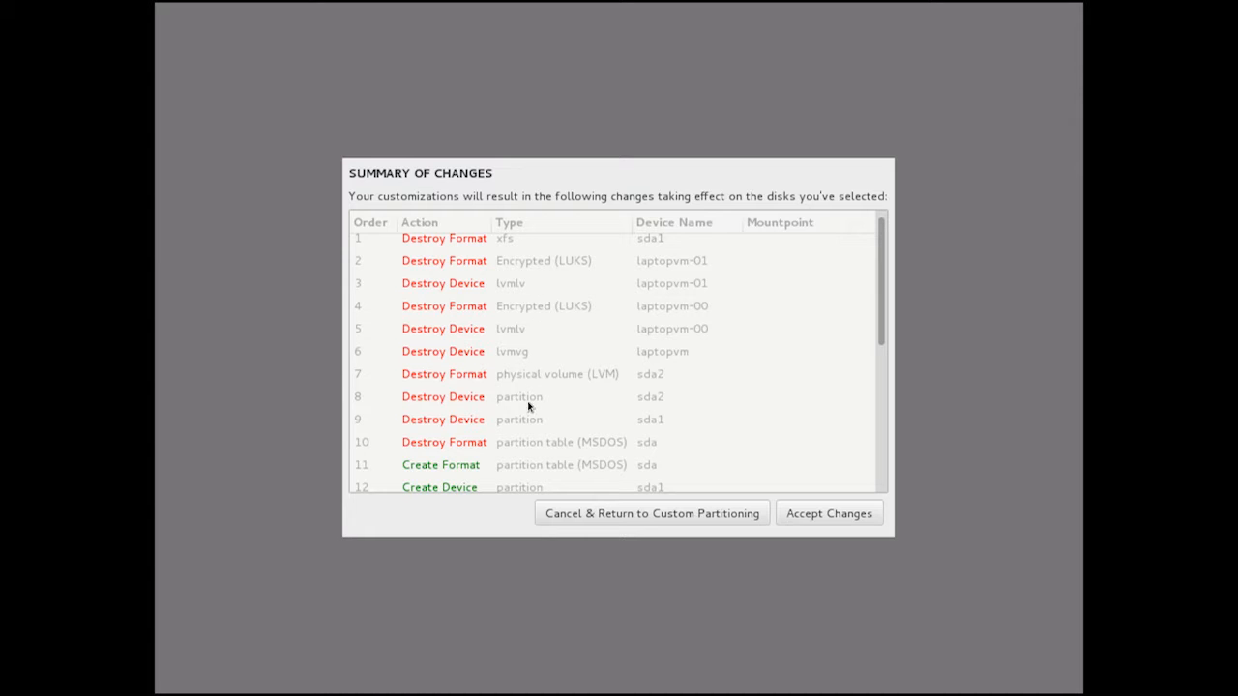
pyautogui.scroll(-3, 883, 339)
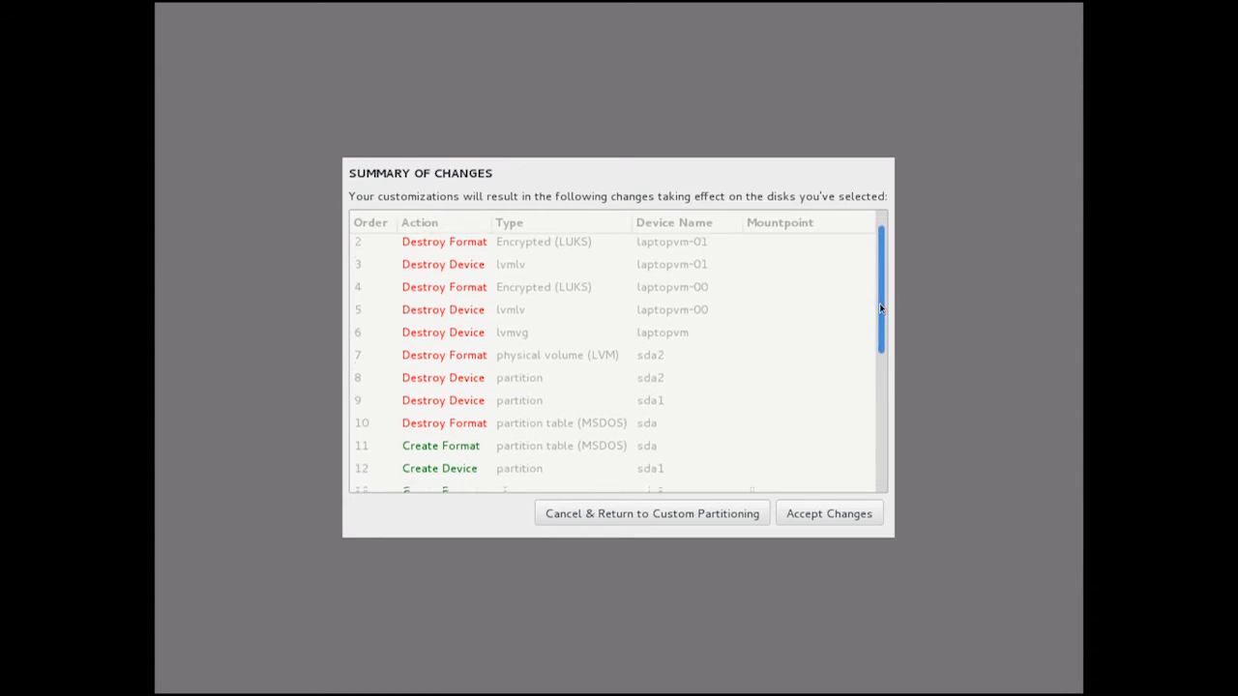
pyautogui.moveTo(883, 351); pyautogui.dragTo(887, 390)
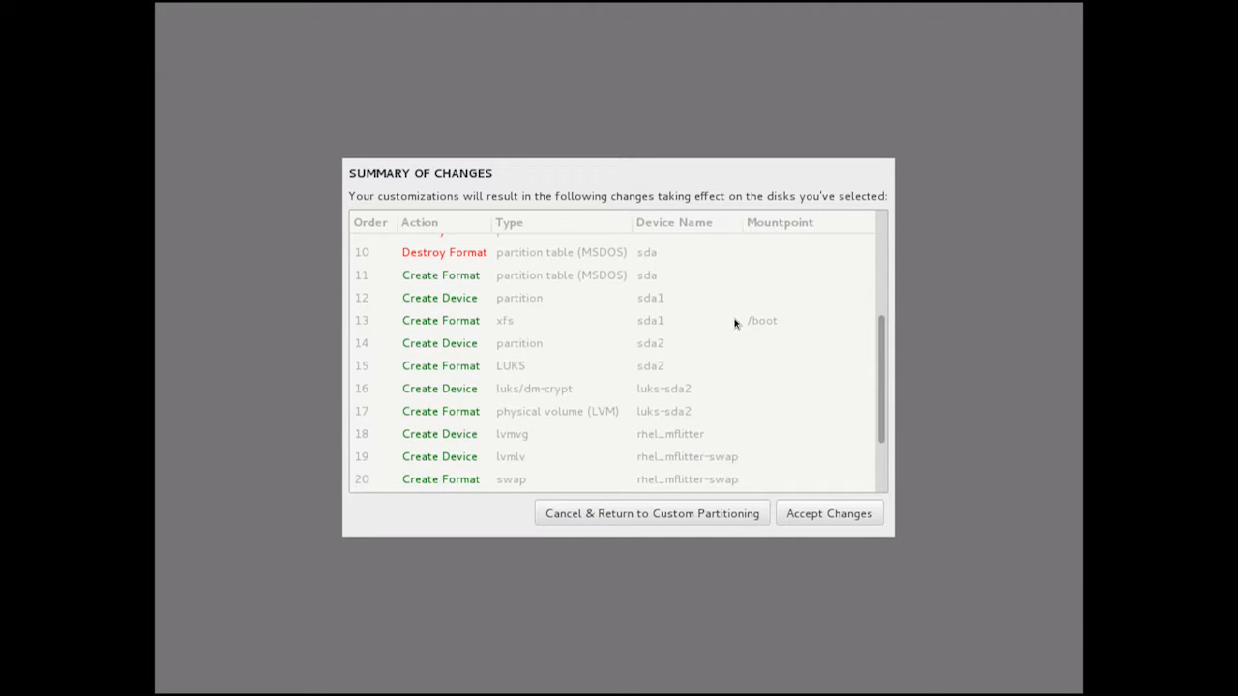
pyautogui.moveTo(883, 338); pyautogui.dragTo(880, 397)
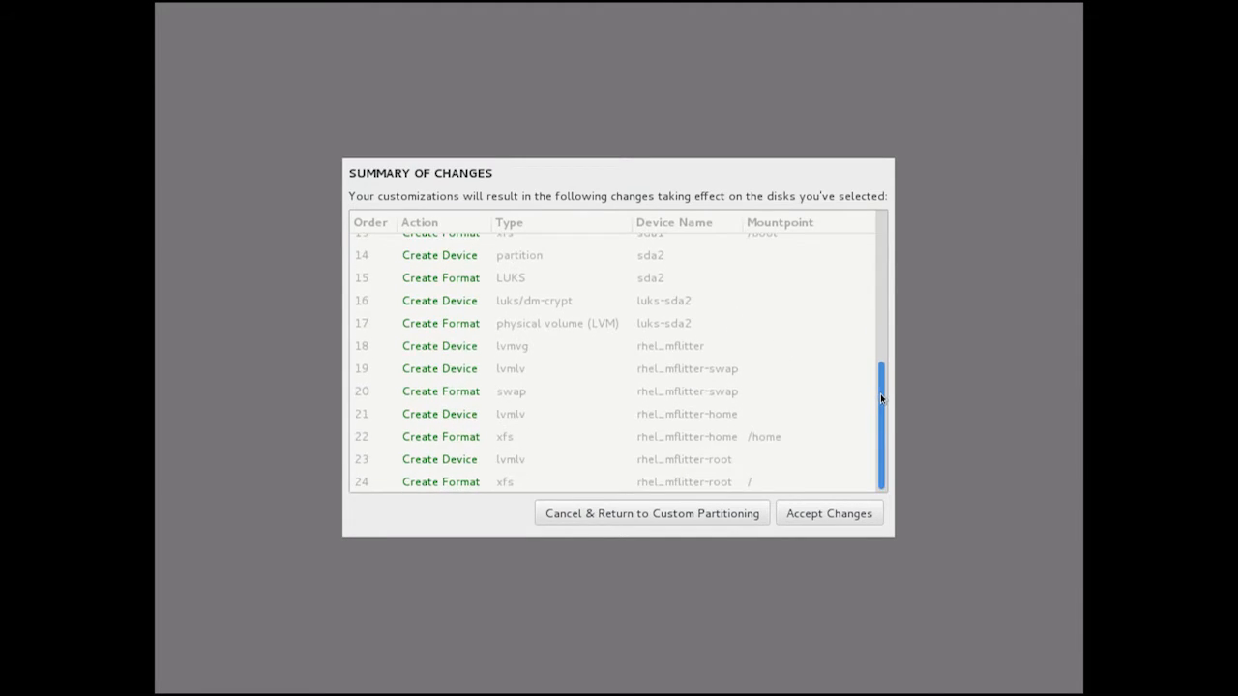
pyautogui.click(831, 518)
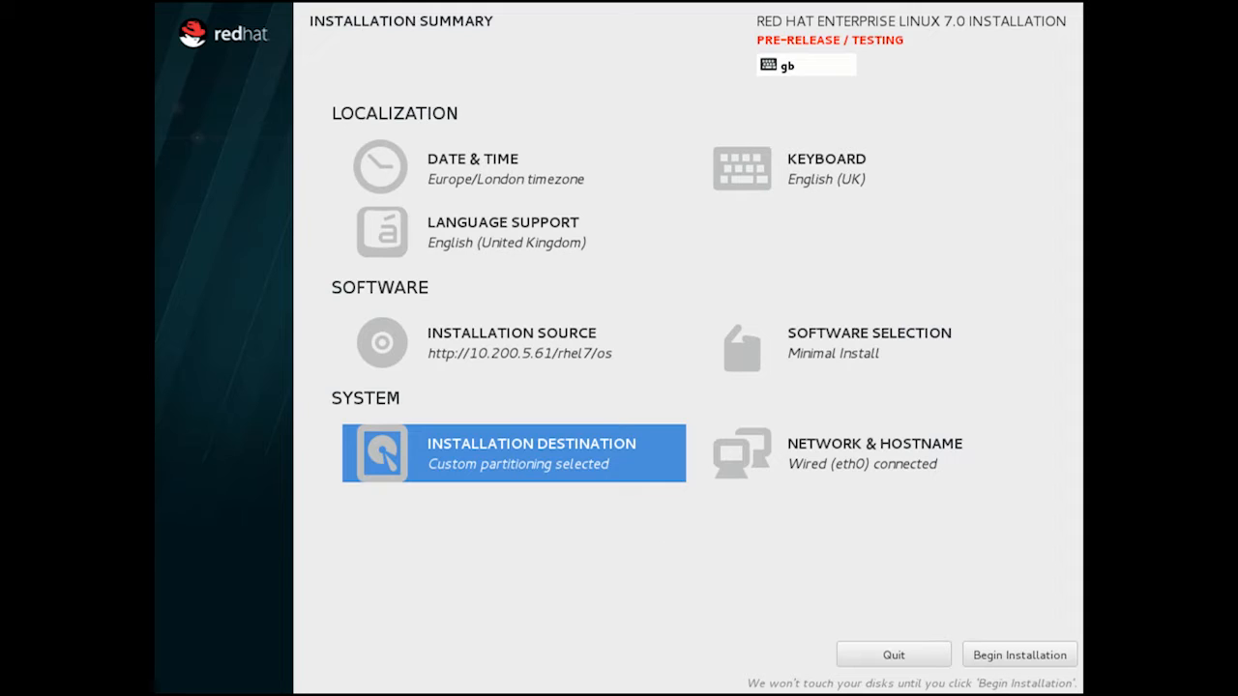
# Begin the installation, then enter and confirm the root password.
pyautogui.click(1039, 656)
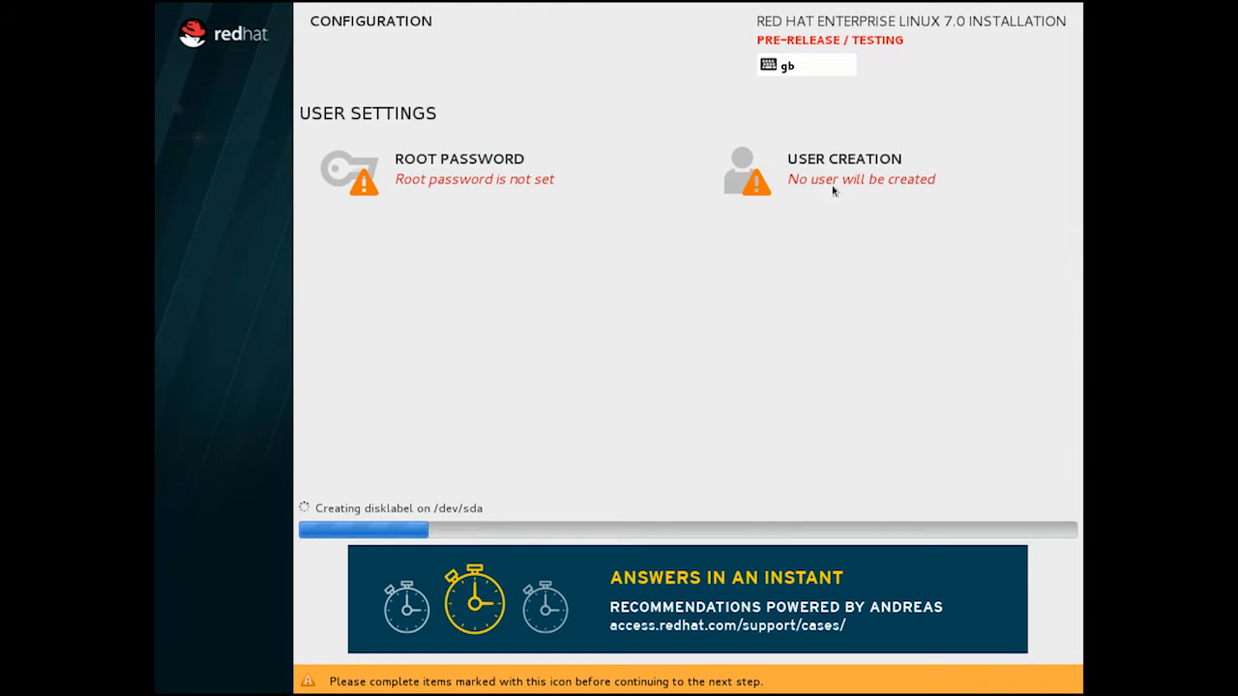
pyautogui.click(484, 175)
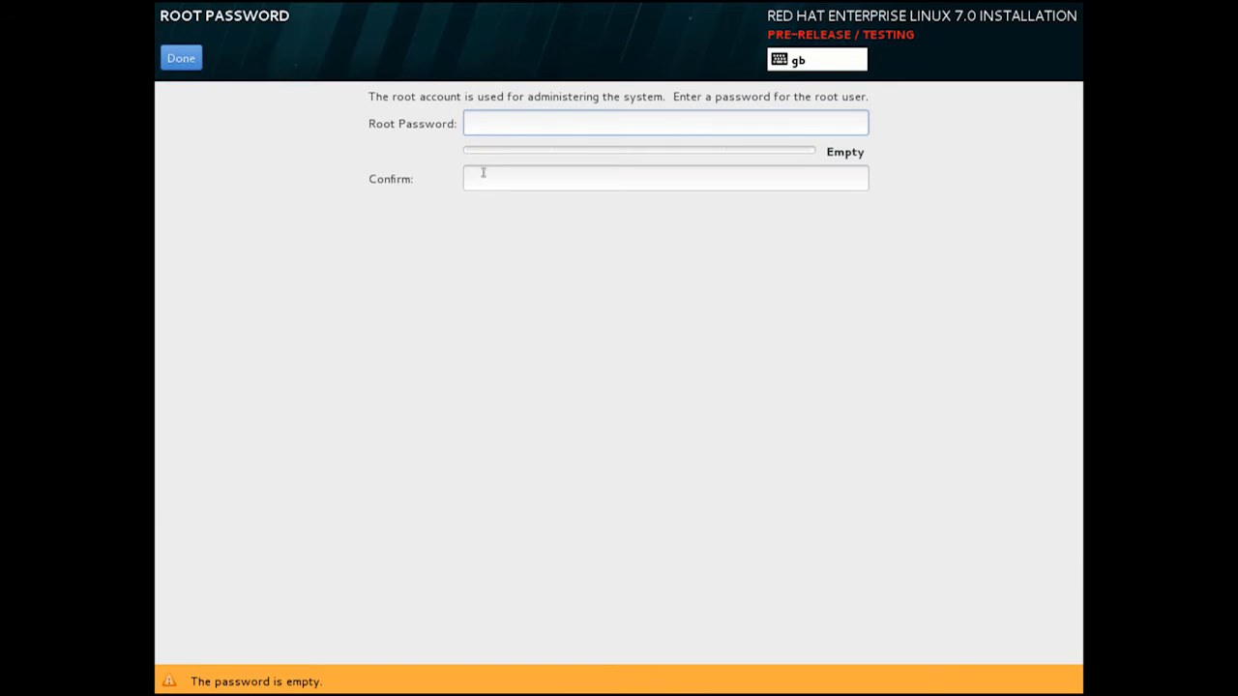
pyautogui.write('redhat12345')
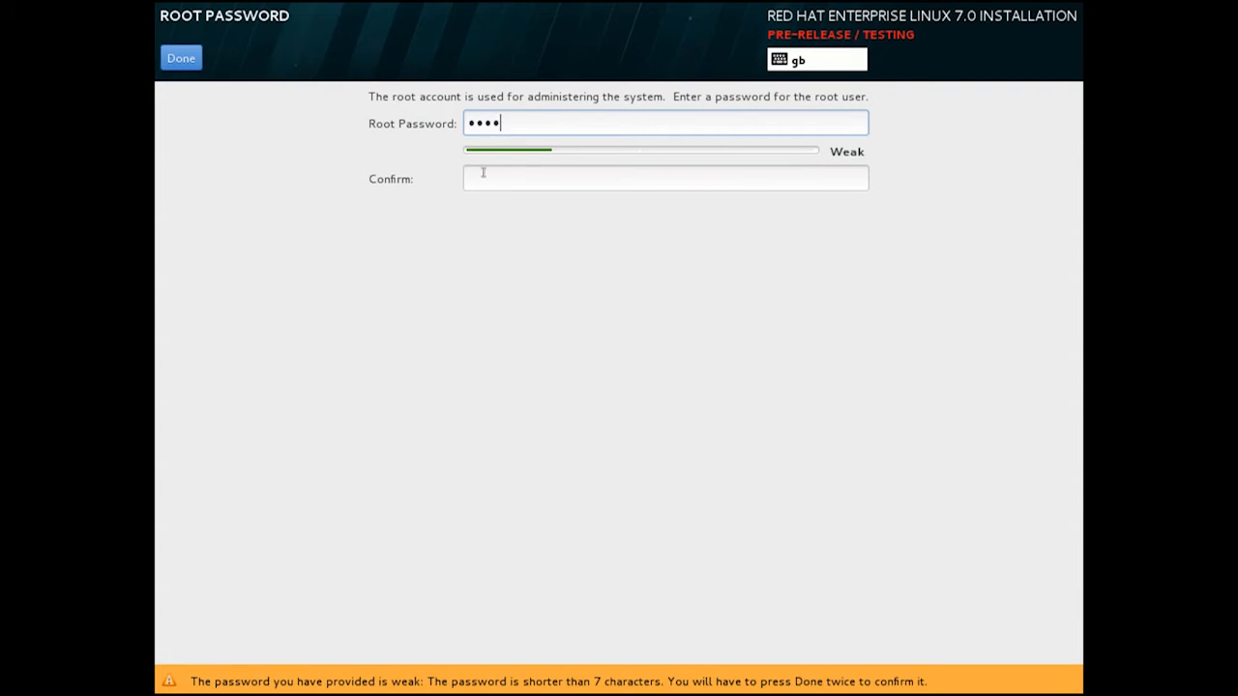
pyautogui.click(483, 172)
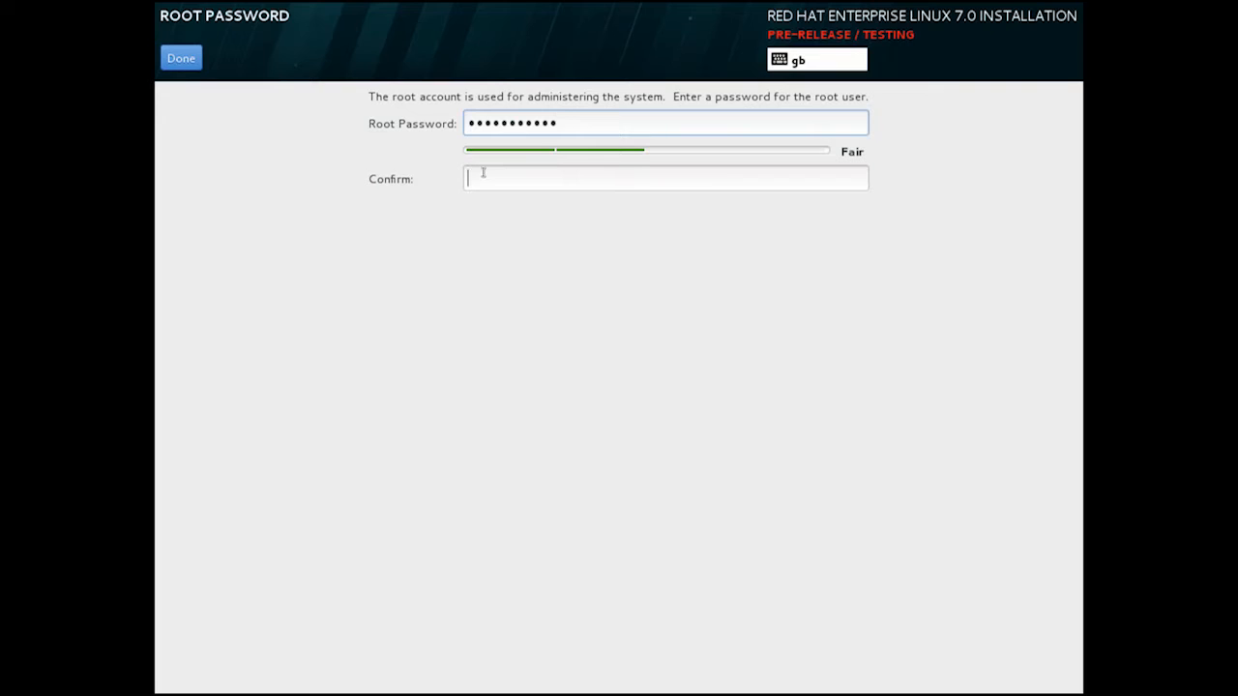
pyautogui.write('redhat12345')
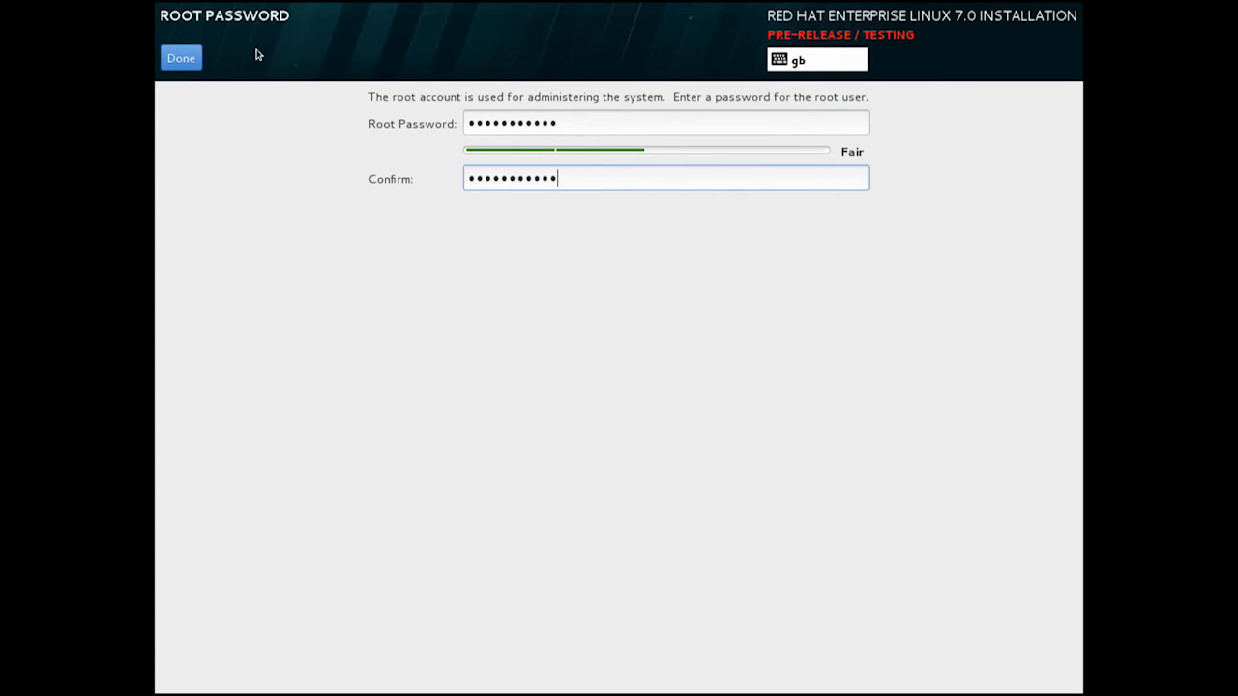
pyautogui.click(181, 58)
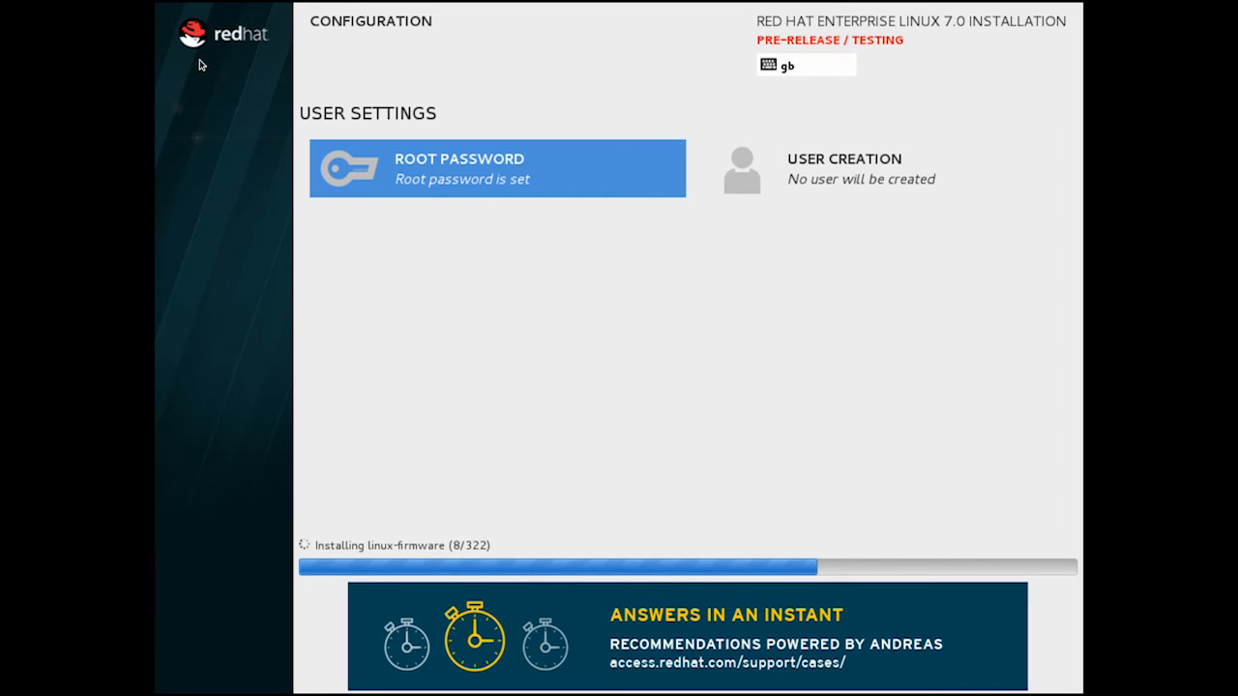
# Create an administrator user with full name, username and password, with wheel group membership.
pyautogui.click(822, 189)
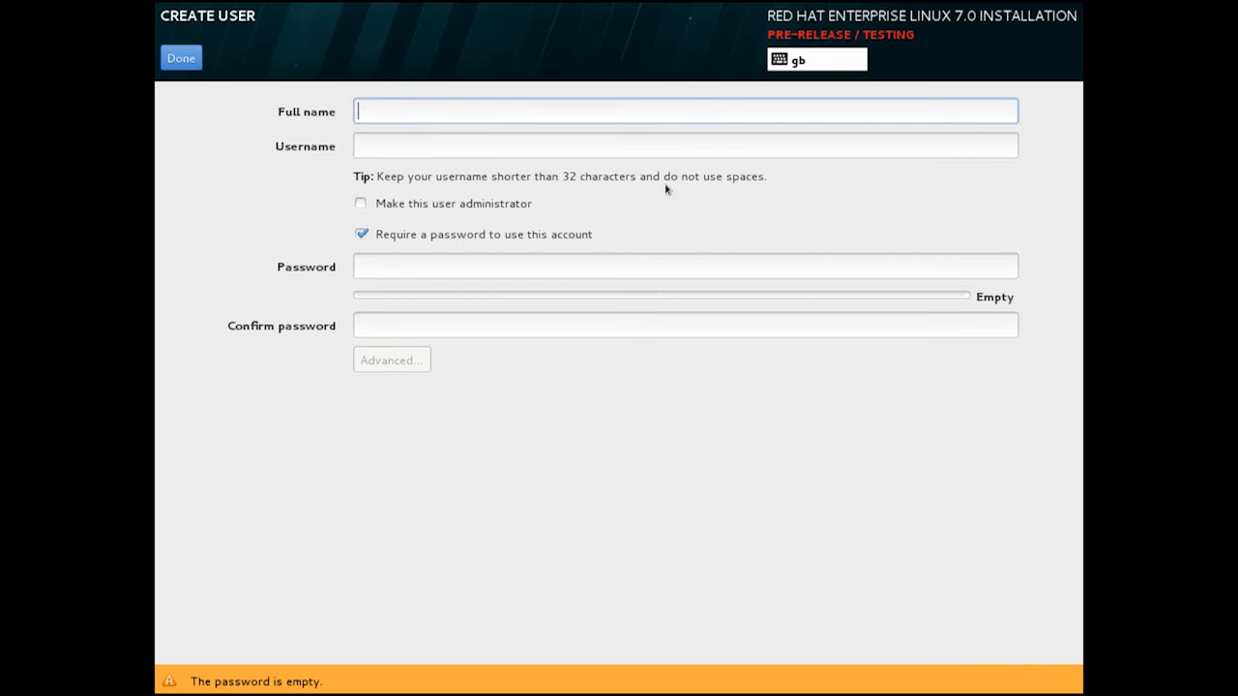
pyautogui.write('Ma')
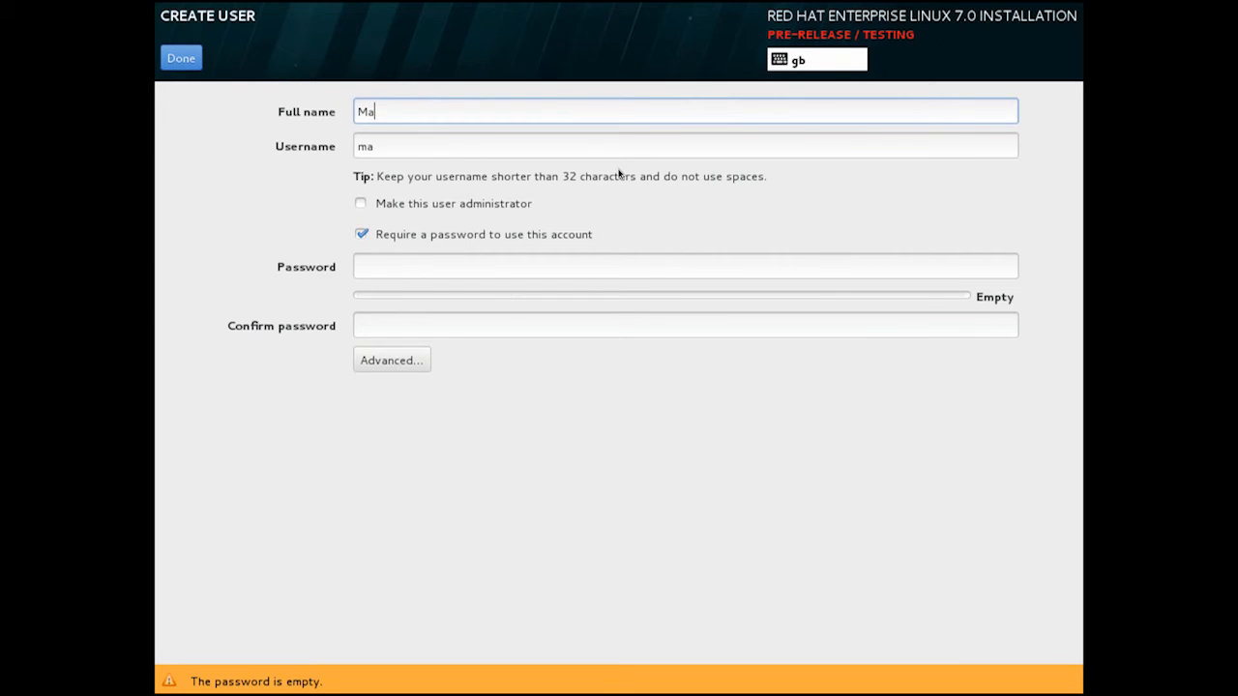
pyautogui.write('rk Flitter')
pyautogui.click(521, 208)
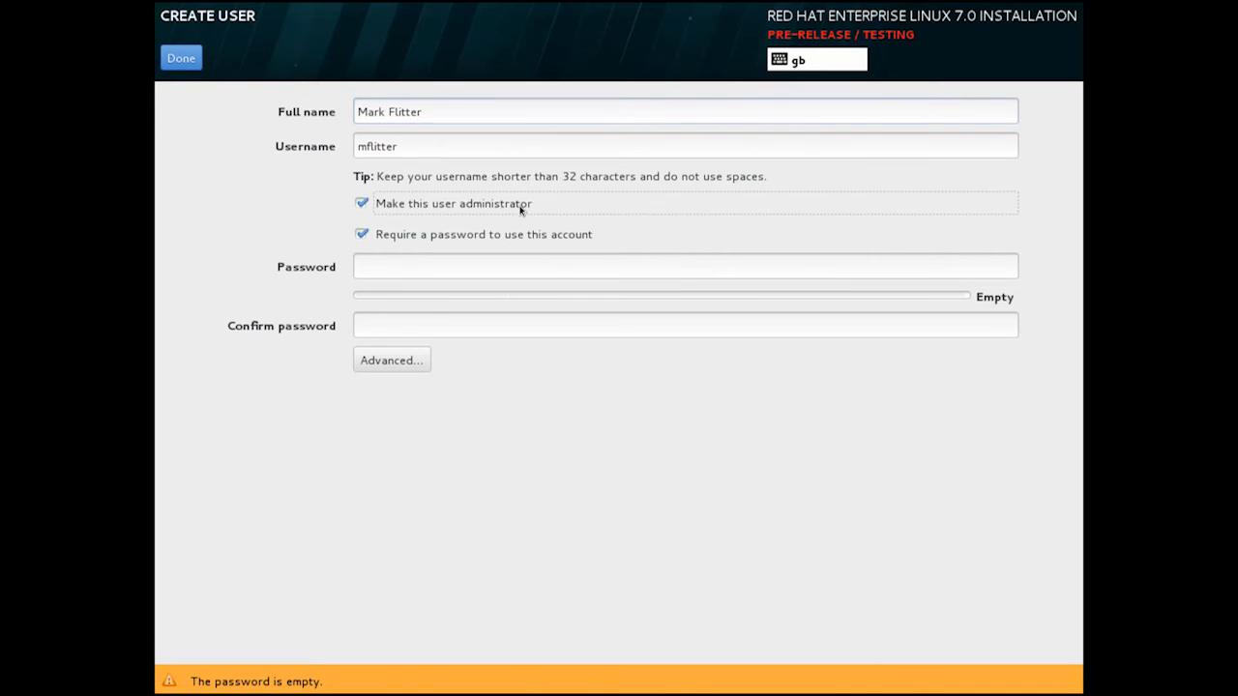
pyautogui.click(521, 266)
pyautogui.write('•••••••••••')
pyautogui.press('Tab')
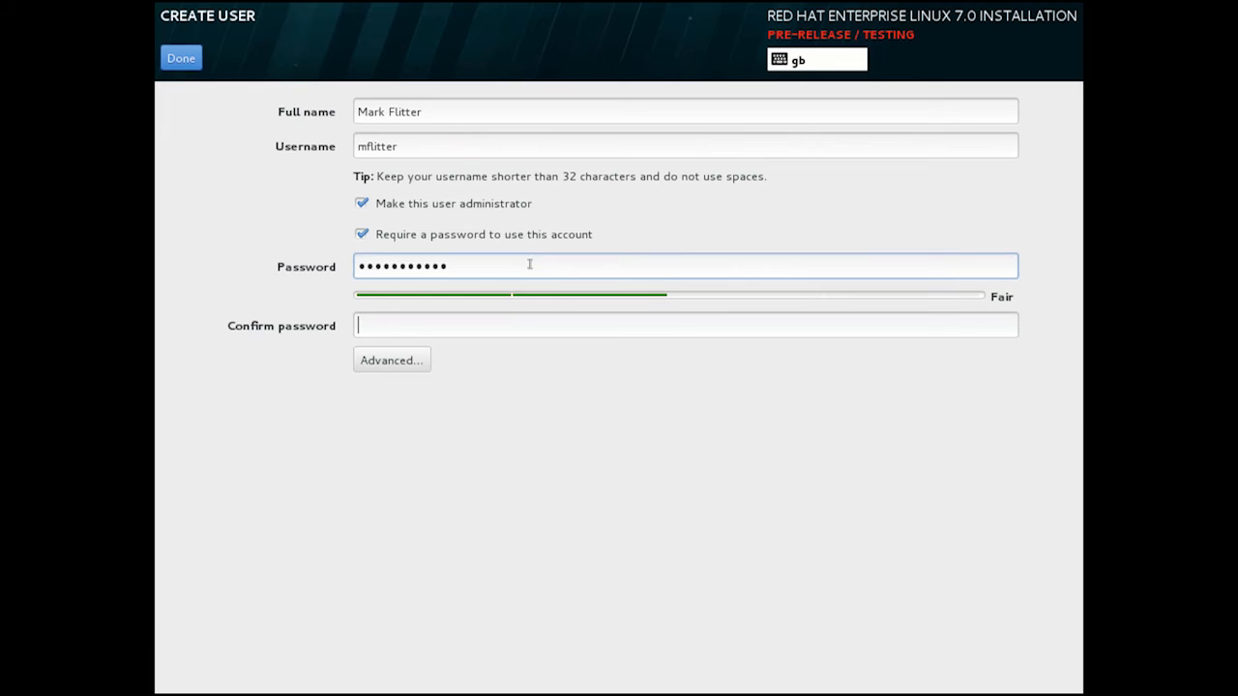
pyautogui.write('•••••••••••')
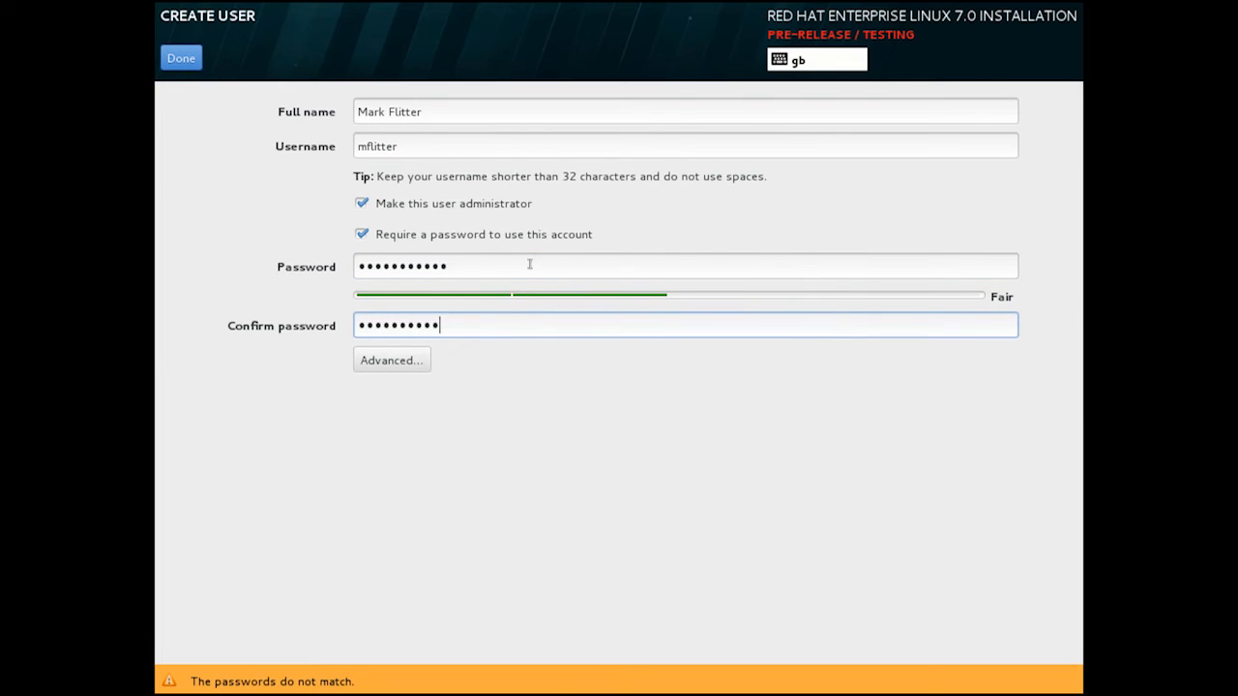
pyautogui.click(393, 361)
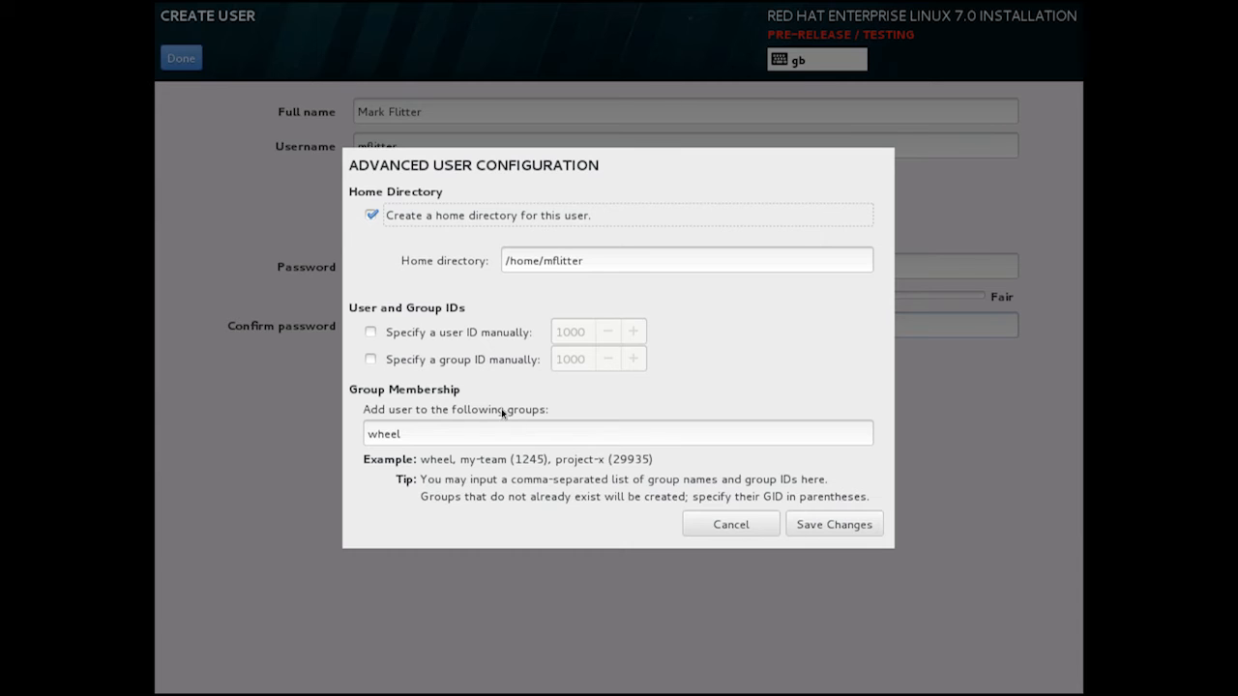
pyautogui.click(853, 531)
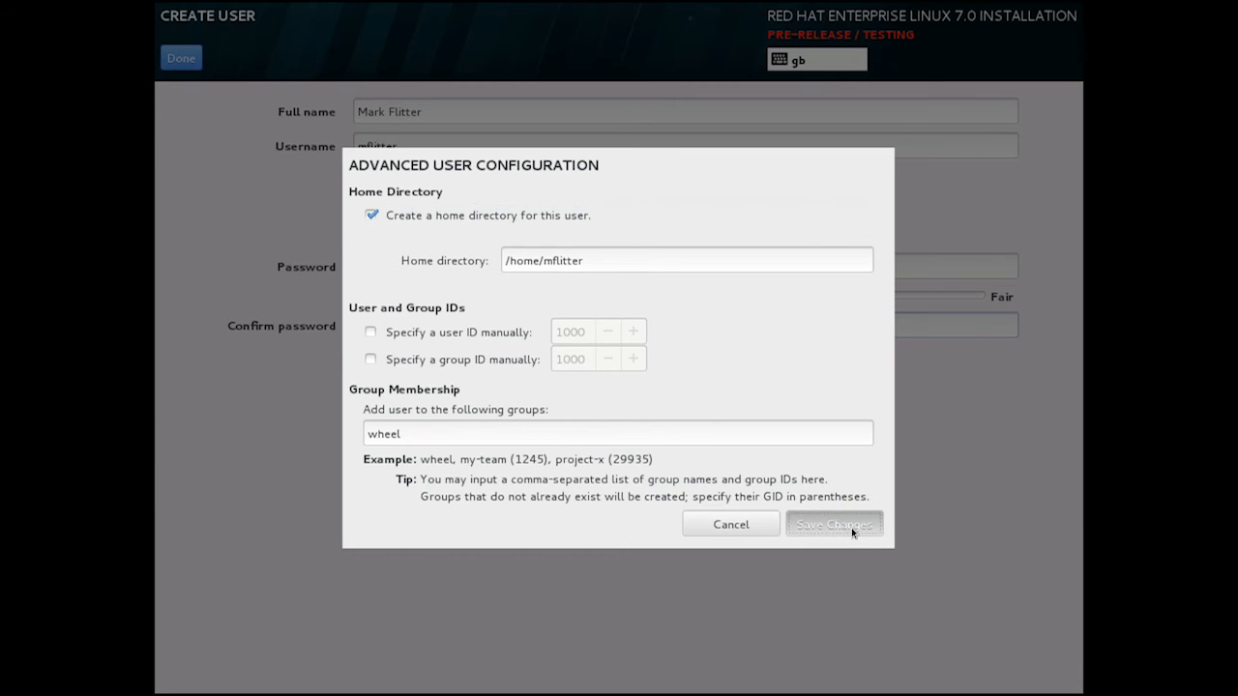
# Confirm the administrator user and reboot once the installation is complete.
pyautogui.click(189, 64)
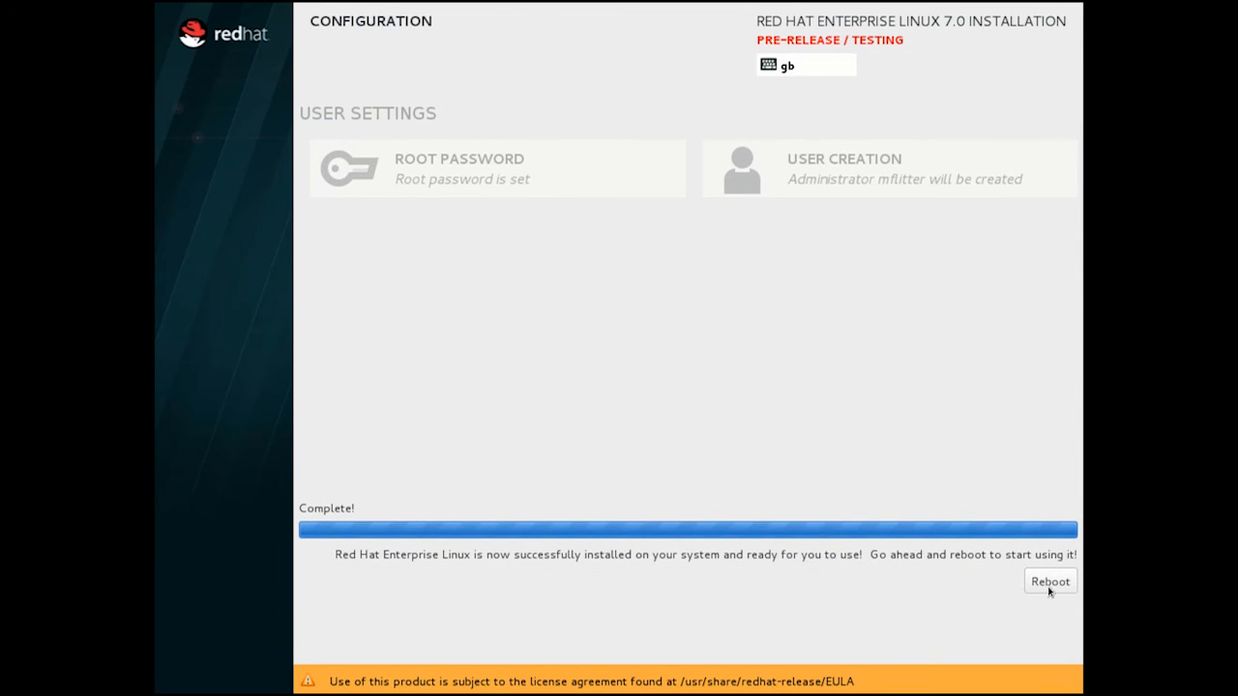
pyautogui.click(1049, 583)
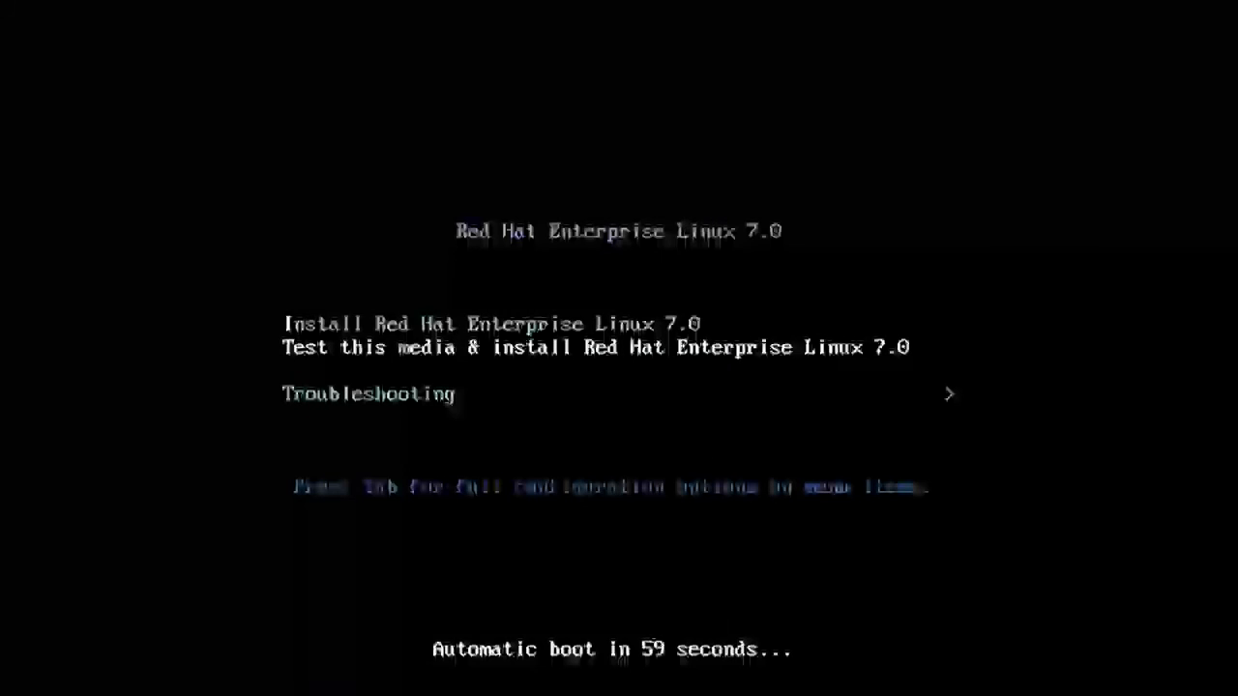